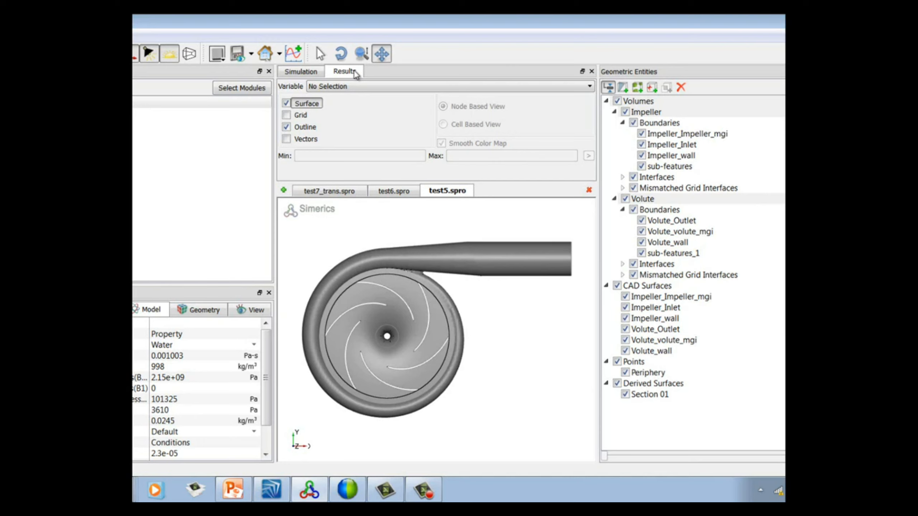
Look through the list of available result variables for the test5 project
{"action": "left_click", "coordinate": [397, 87]}
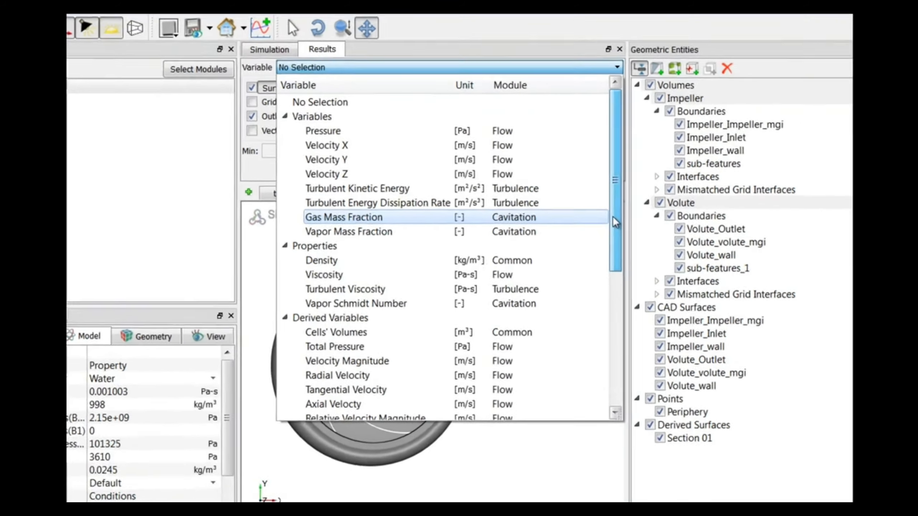
{"action": "left_click_drag", "start_coordinate": [589, 215], "coordinate": [585, 257]}
{"action": "left_click_drag", "start_coordinate": [667, 304], "coordinate": [677, 222]}
{"action": "scroll", "coordinate": [398, 480], "scroll_direction": "down", "scroll_amount": 3}
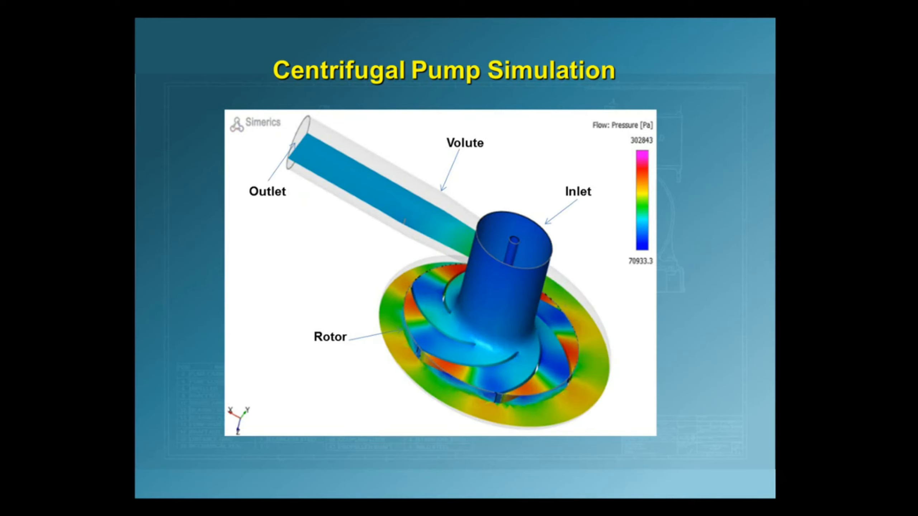
Identify the two fluid bodies by selecting the whole impeller solid and the Volute body in Component3
{"action": "left_click", "coordinate": [738, 389]}
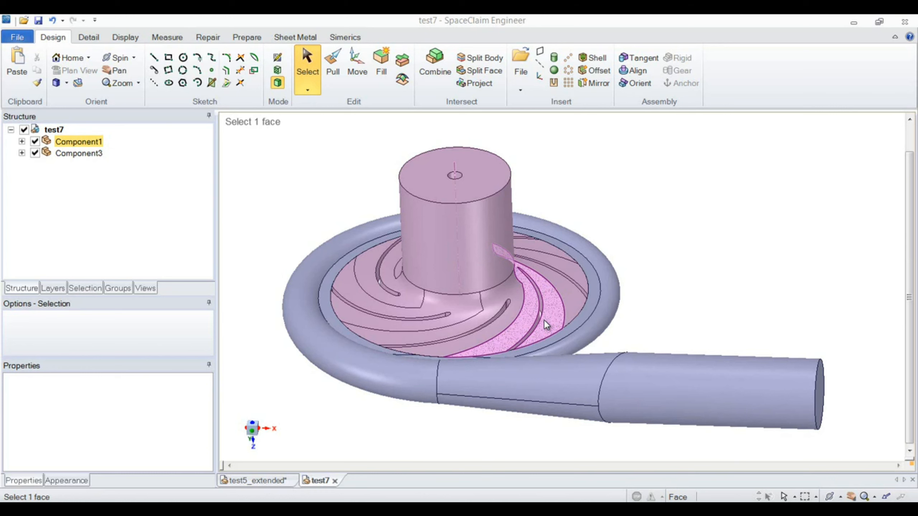
{"action": "triple_click", "coordinate": [516, 300]}
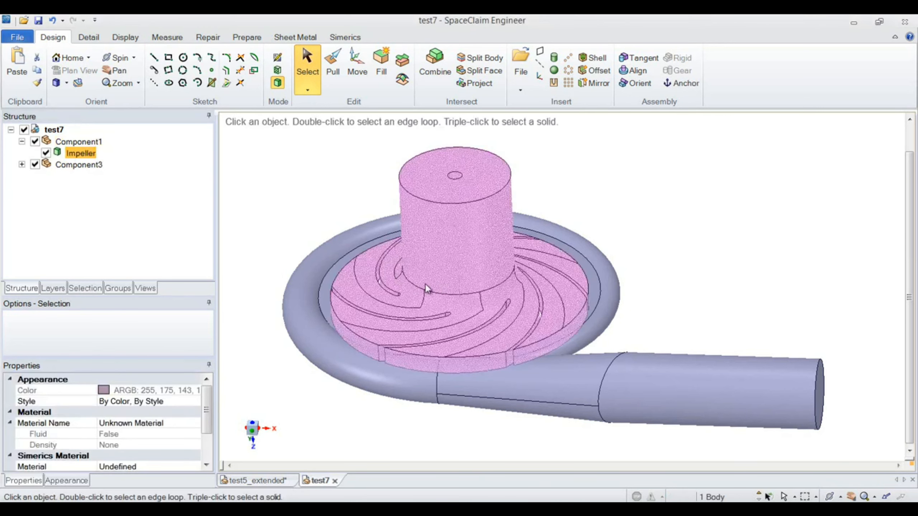
{"action": "left_click", "coordinate": [22, 164]}
{"action": "left_click", "coordinate": [84, 178]}
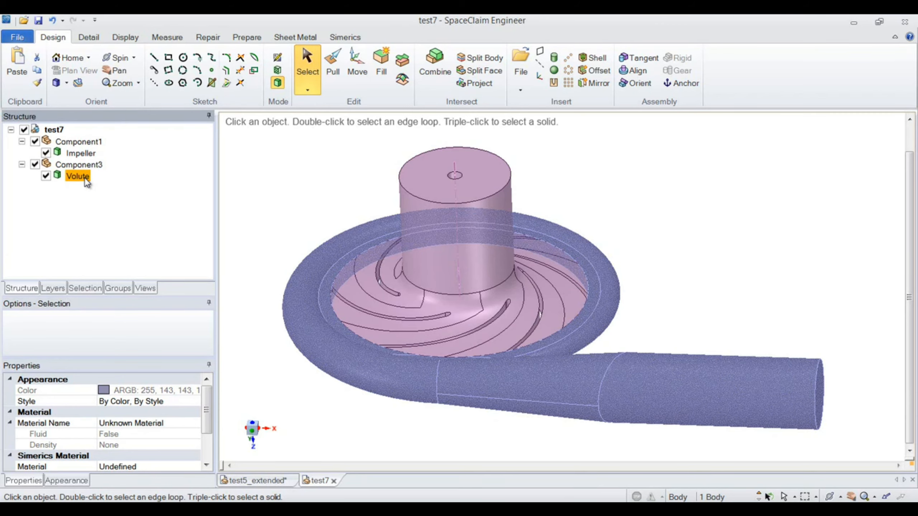
Check the boundary condition names of the impeller's inlet face and the volute's outlet face
{"action": "left_click", "coordinate": [448, 177]}
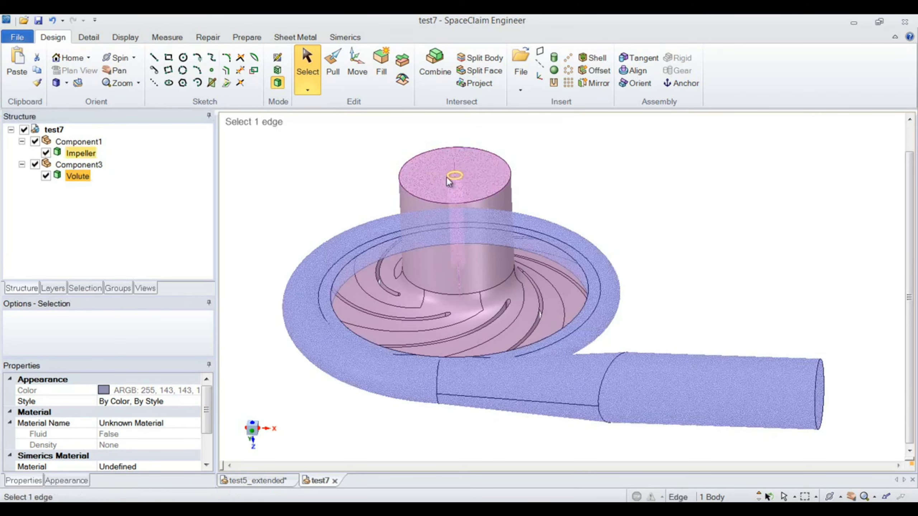
{"action": "left_click", "coordinate": [439, 183]}
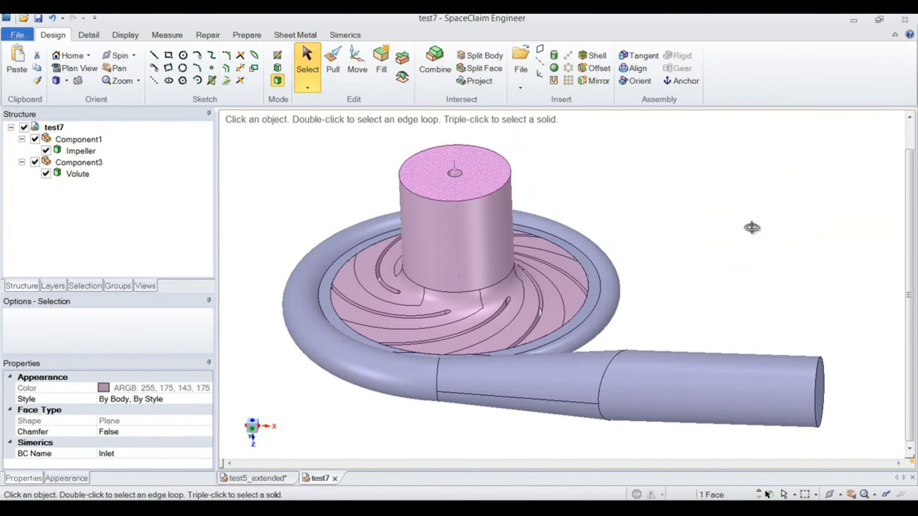
{"action": "left_click", "coordinate": [738, 398]}
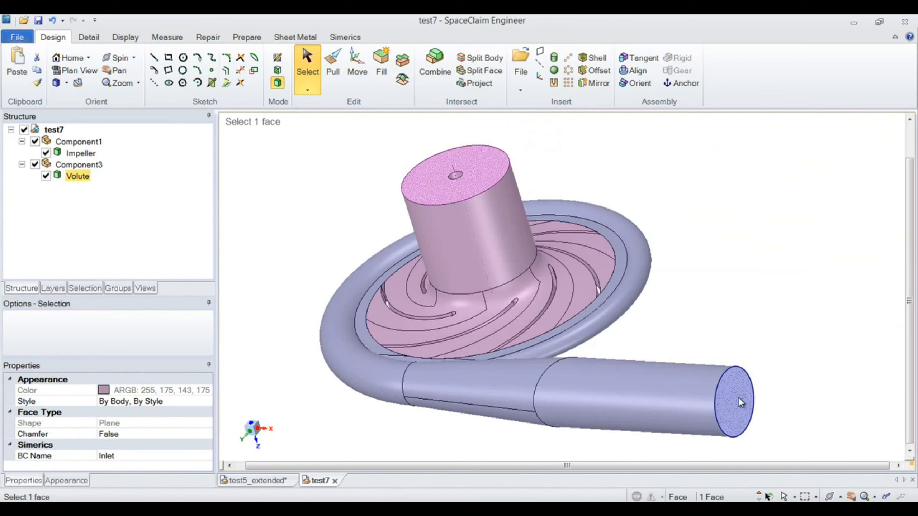
{"action": "left_click", "coordinate": [739, 397]}
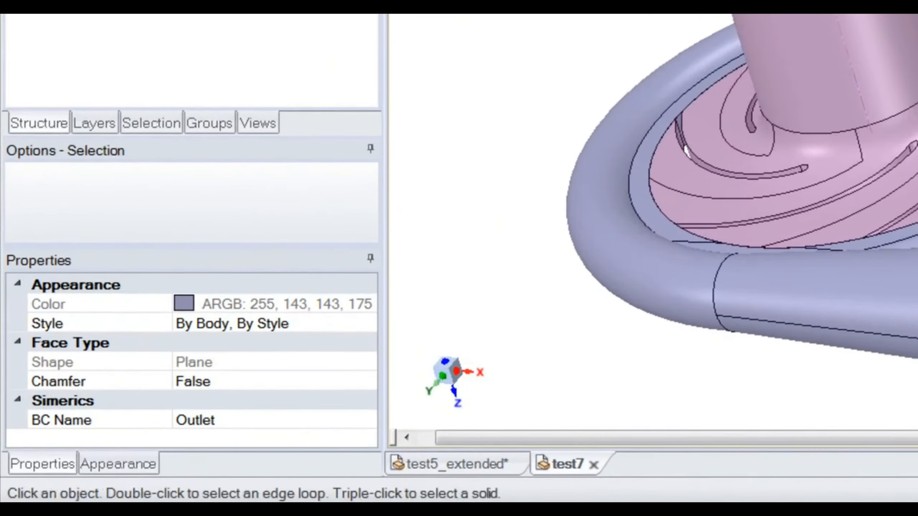
Isolate the impeller and the volute in turn to check the boundary condition names of their mating cylindrical faces
{"action": "left_click", "coordinate": [46, 176]}
{"action": "left_click", "coordinate": [734, 275]}
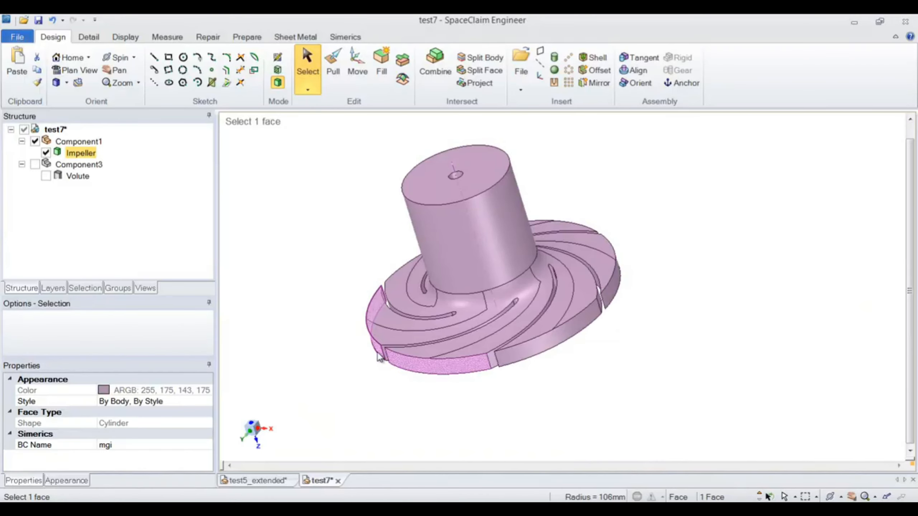
{"action": "left_click", "coordinate": [545, 354]}
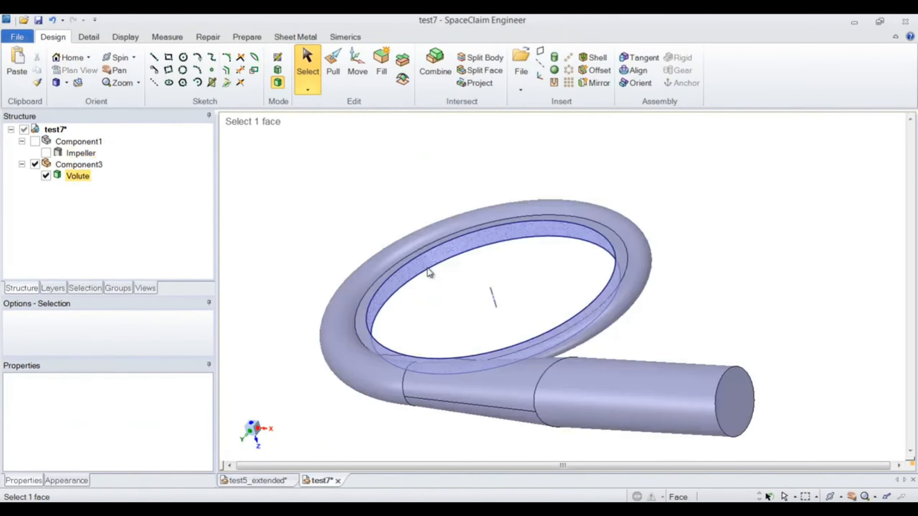
{"action": "left_click", "coordinate": [429, 270]}
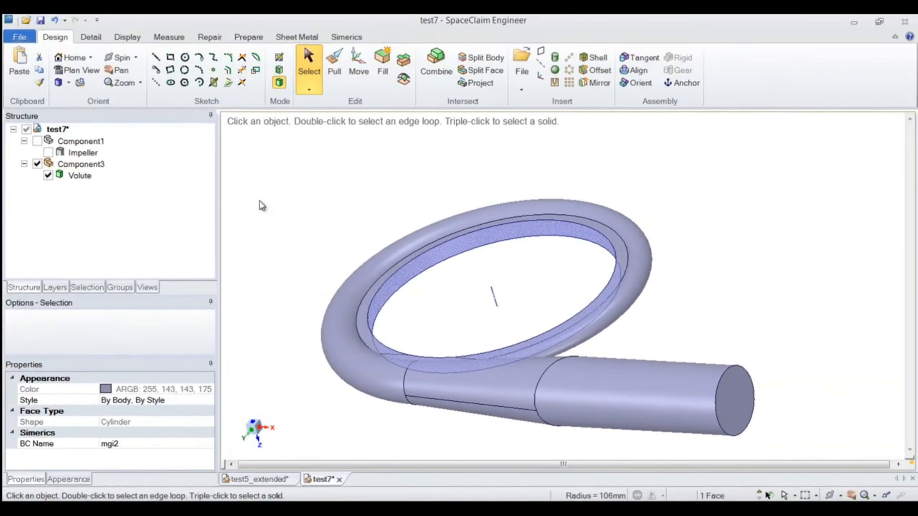
Show the impeller component again and review the Simerics material and mesh properties of the impeller and volute bodies
{"action": "left_click", "coordinate": [47, 153]}
{"action": "left_click", "coordinate": [38, 141]}
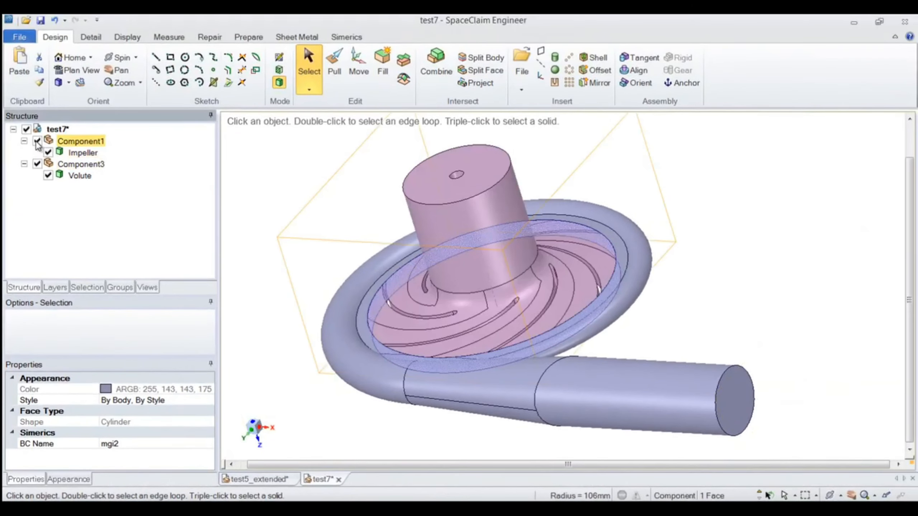
{"action": "left_click", "coordinate": [373, 304]}
{"action": "left_click", "coordinate": [367, 301]}
{"action": "left_click", "coordinate": [380, 305]}
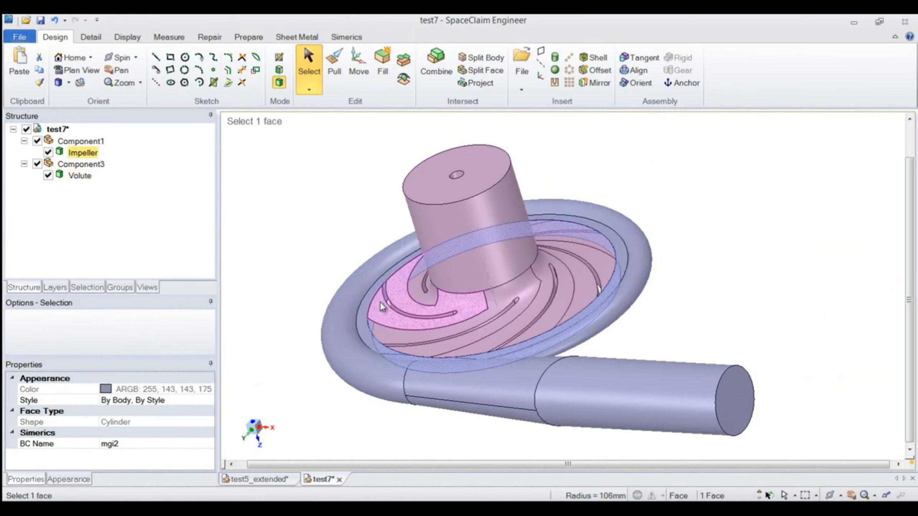
{"action": "triple_click", "coordinate": [380, 306]}
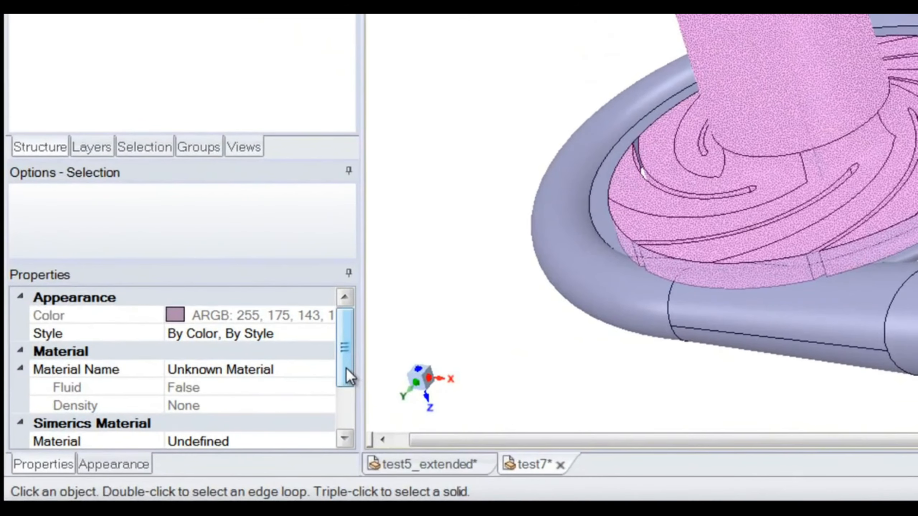
{"action": "left_click_drag", "start_coordinate": [345, 384], "coordinate": [342, 428]}
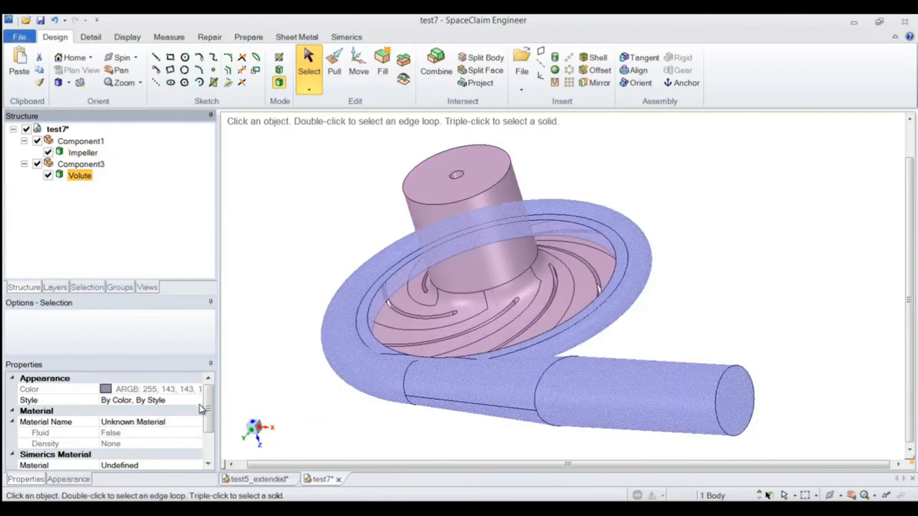
{"action": "scroll", "coordinate": [208, 427], "scroll_direction": "down", "scroll_amount": 1}
{"action": "scroll", "coordinate": [208, 427], "scroll_direction": "down", "scroll_amount": 3}
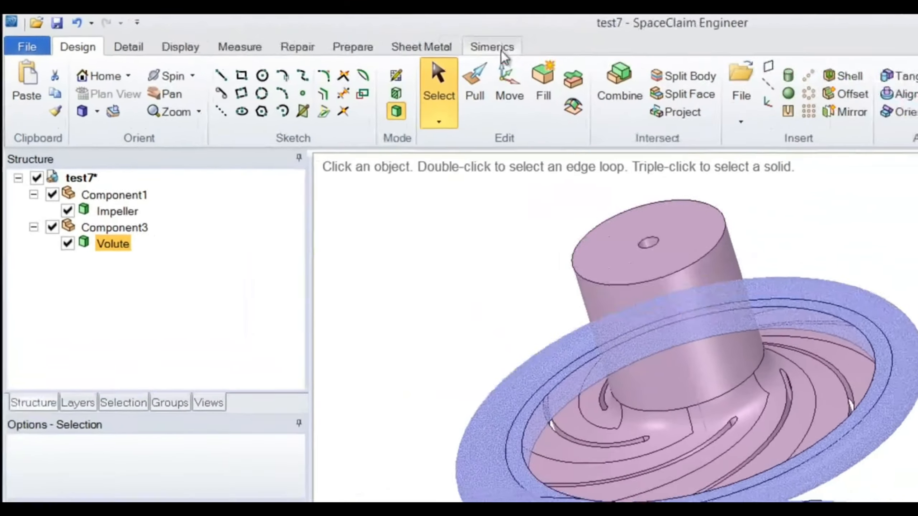
Launch Simerics and mesh the model, saving the Simerics project file as test7
{"action": "left_click", "coordinate": [350, 37]}
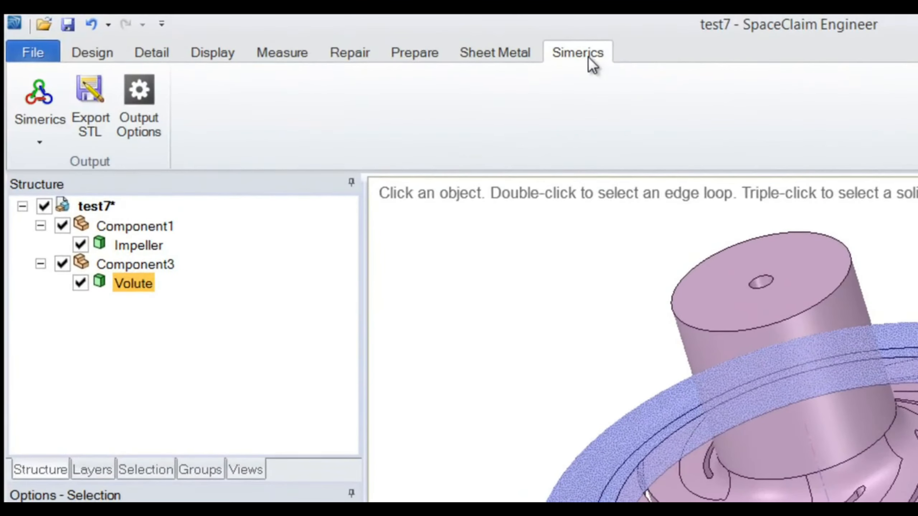
{"action": "left_click", "coordinate": [35, 131]}
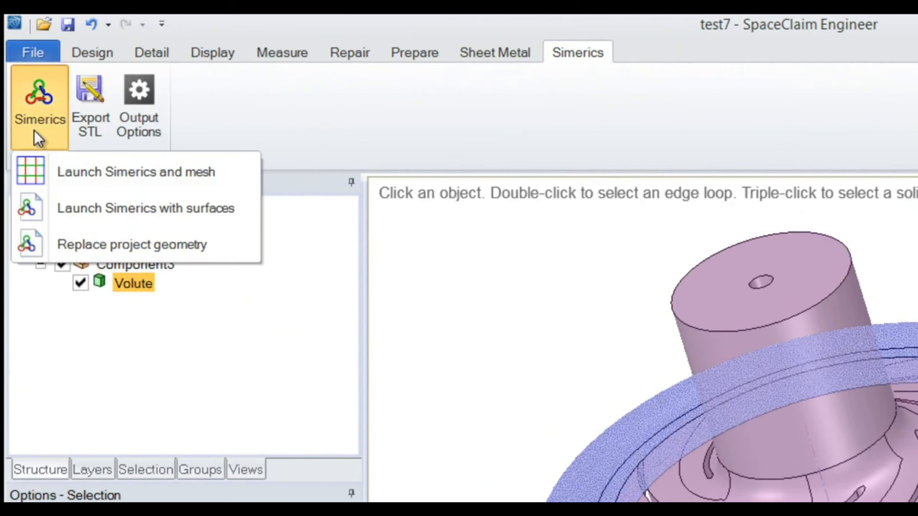
{"action": "left_click", "coordinate": [72, 170]}
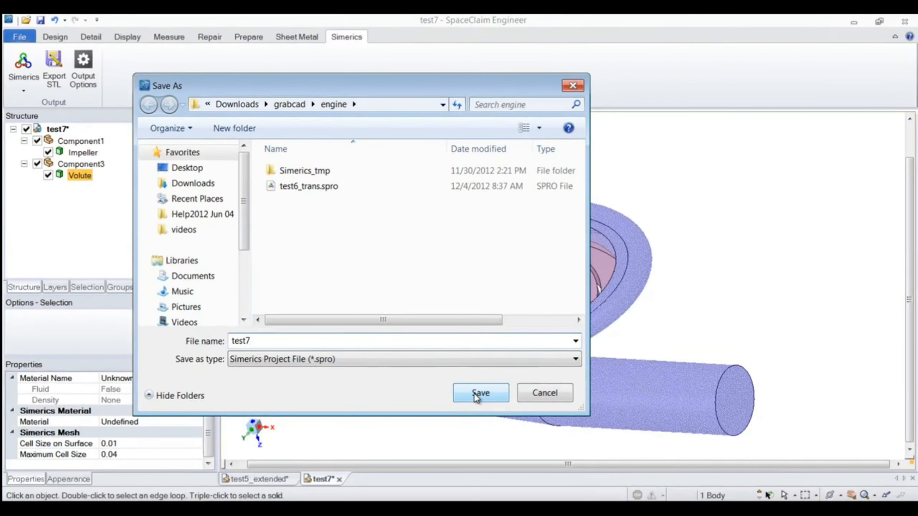
{"action": "left_click", "coordinate": [479, 393]}
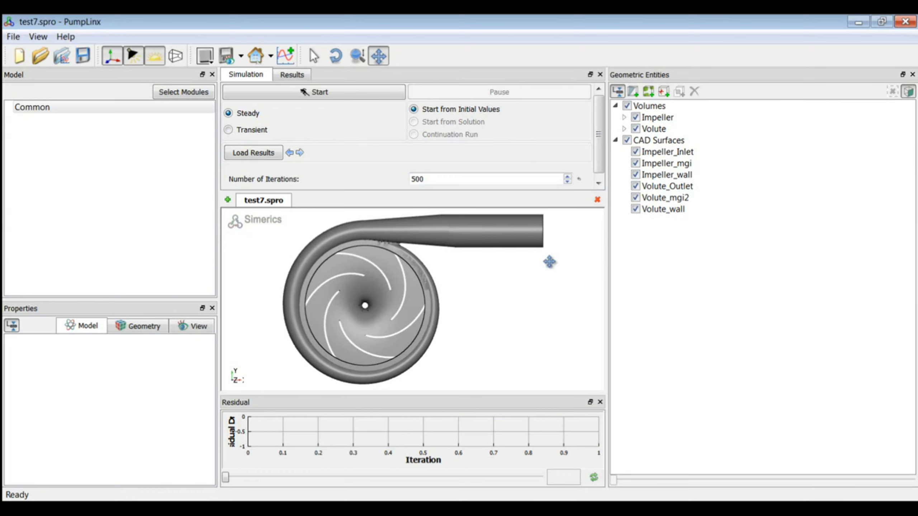
Collapse the CAD surfaces and expand the boundaries of the Impeller and Volute volumes
{"action": "left_click", "coordinate": [615, 140]}
{"action": "left_click", "coordinate": [624, 117]}
{"action": "left_click", "coordinate": [632, 129]}
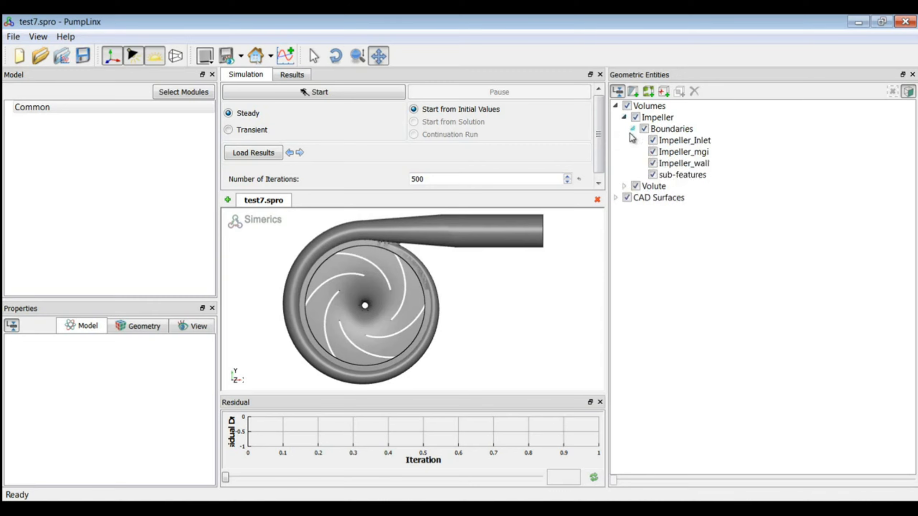
{"action": "left_click", "coordinate": [624, 185]}
{"action": "left_click", "coordinate": [633, 198]}
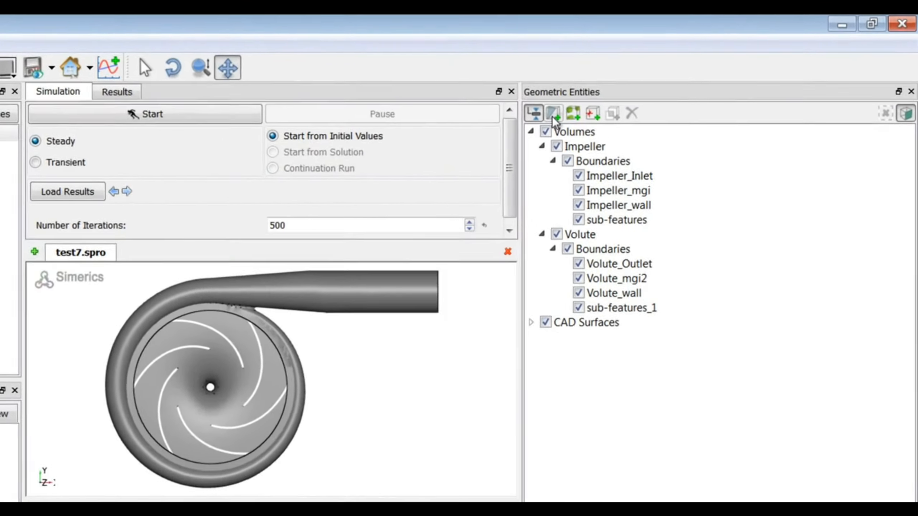
Add a derived section surface of type Plane Z at position 0.030174 and turn off the grid display
{"action": "left_click", "coordinate": [554, 115]}
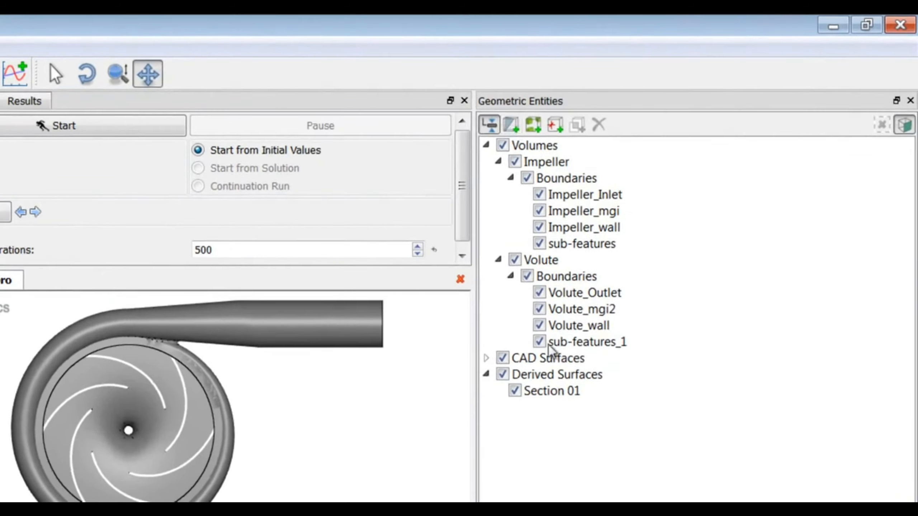
{"action": "left_click", "coordinate": [152, 340]}
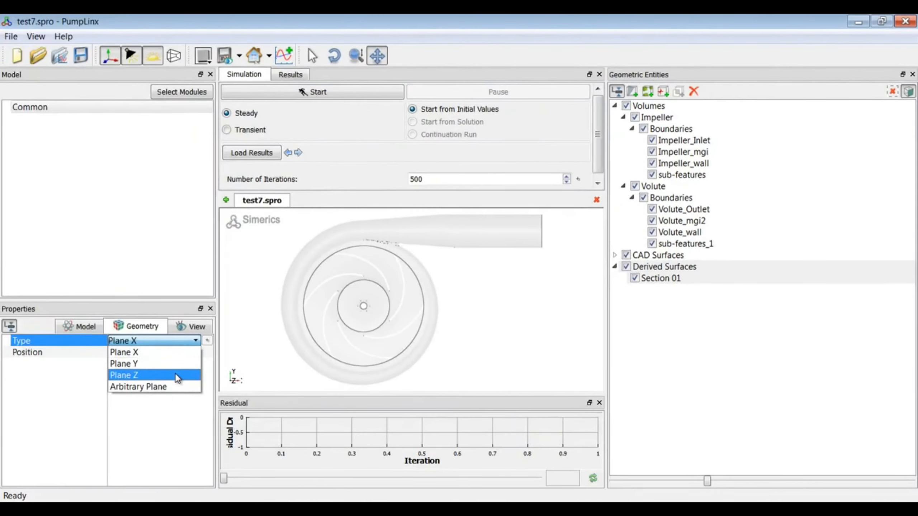
{"action": "left_click", "coordinate": [175, 375]}
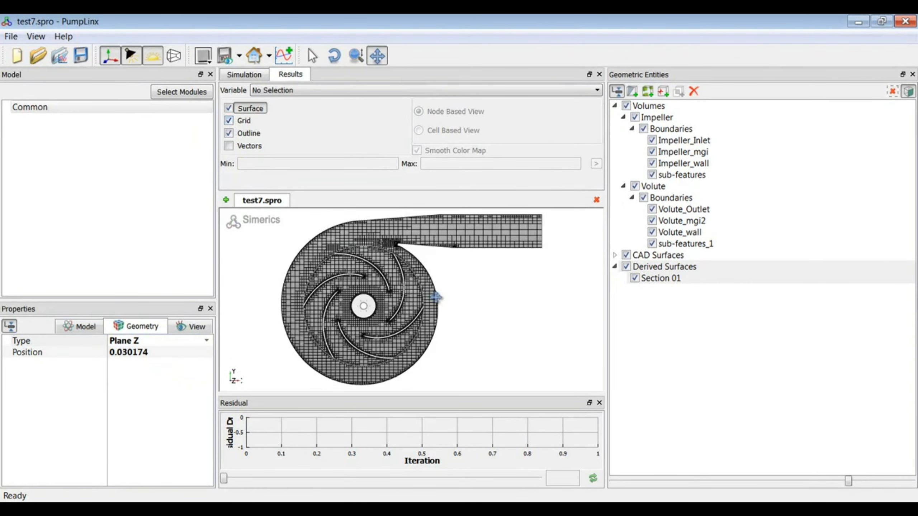
{"action": "left_click", "coordinate": [229, 121]}
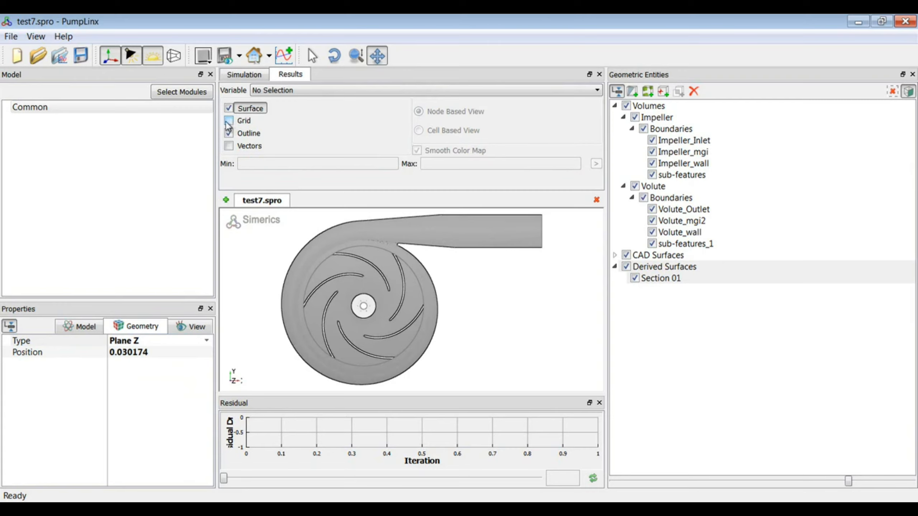
Add the Centrifugal pump module to the simulation modules
{"action": "left_click", "coordinate": [185, 92]}
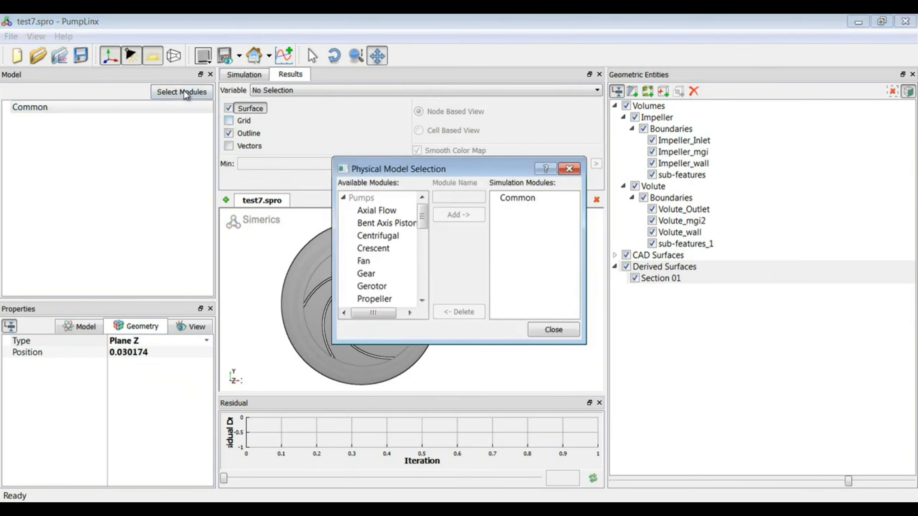
{"action": "scroll", "coordinate": [395, 238], "scroll_direction": "down", "scroll_amount": 3}
{"action": "scroll", "coordinate": [396, 239], "scroll_direction": "up", "scroll_amount": 4}
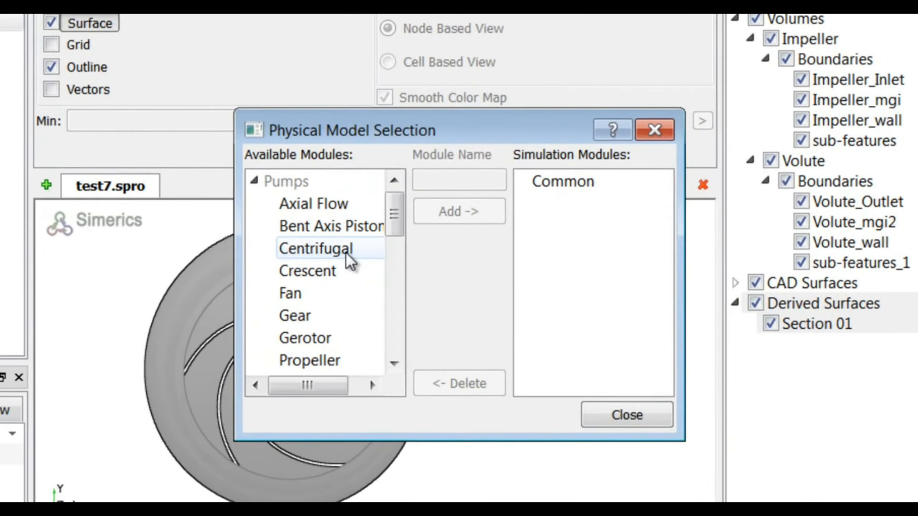
{"action": "left_click", "coordinate": [372, 246]}
{"action": "left_click", "coordinate": [459, 214]}
Add the Turbulence and Cavitation flow modules to the simulation and close the module selection
{"action": "left_click_drag", "start_coordinate": [409, 217], "coordinate": [396, 294]}
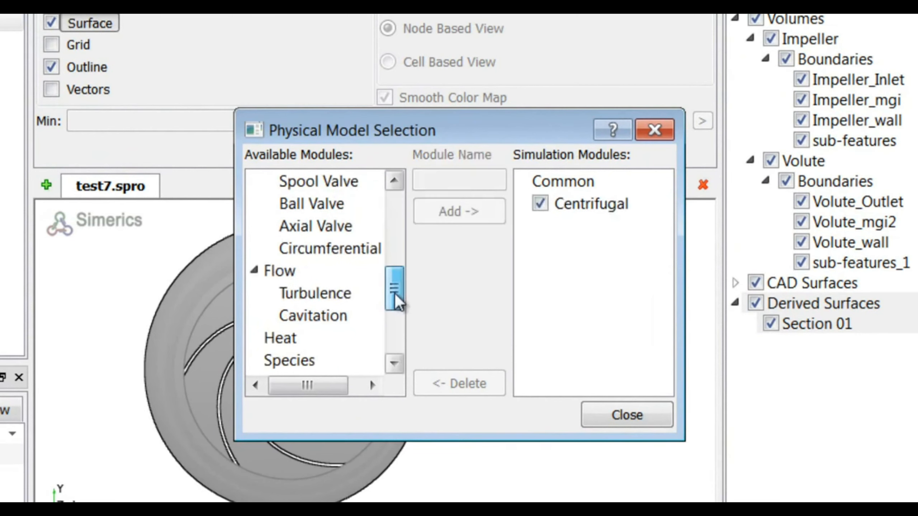
{"action": "left_click", "coordinate": [334, 300]}
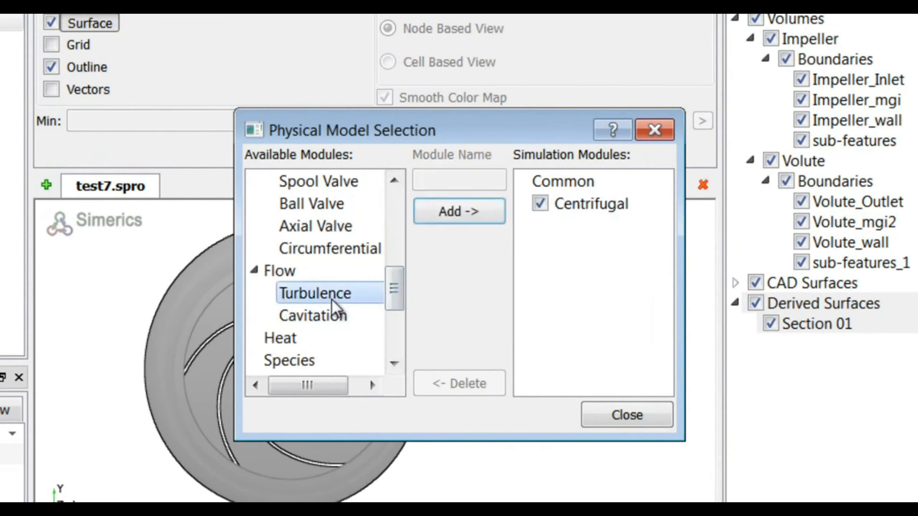
{"action": "left_click", "coordinate": [447, 220]}
{"action": "left_click", "coordinate": [313, 294]}
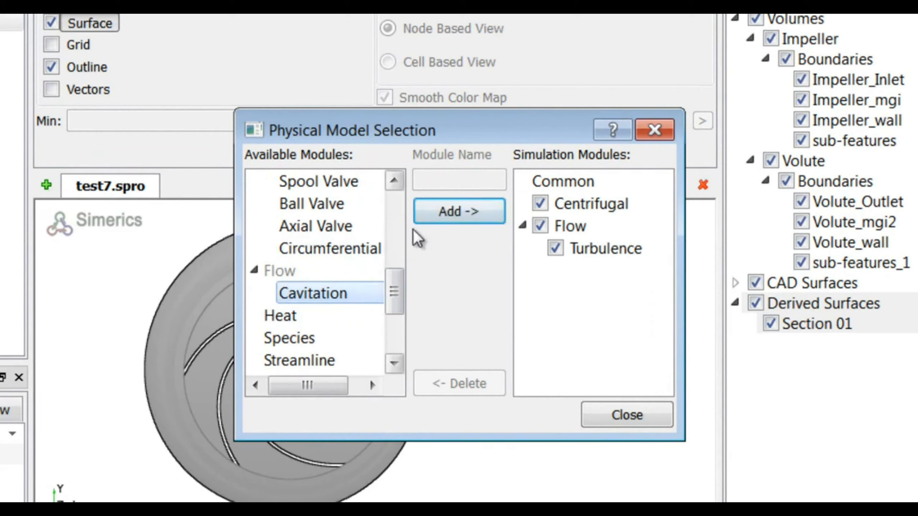
{"action": "left_click", "coordinate": [438, 220]}
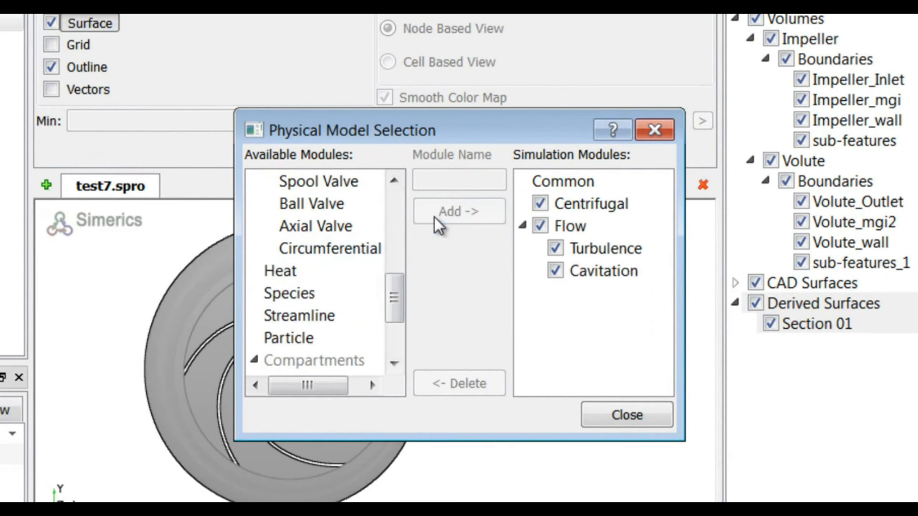
{"action": "left_click", "coordinate": [596, 413]}
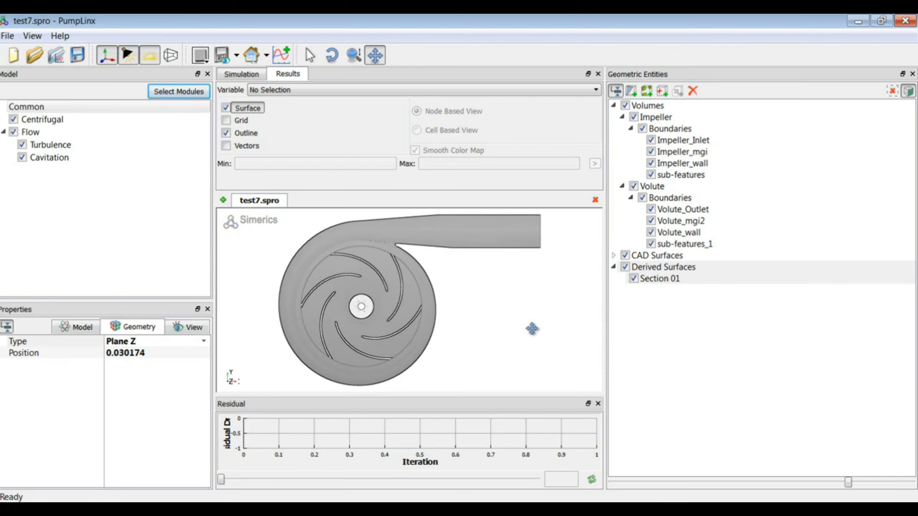
Switch the Centrifugal module's setup options to Extended Mode and back to Template Mode
{"action": "left_click", "coordinate": [42, 119]}
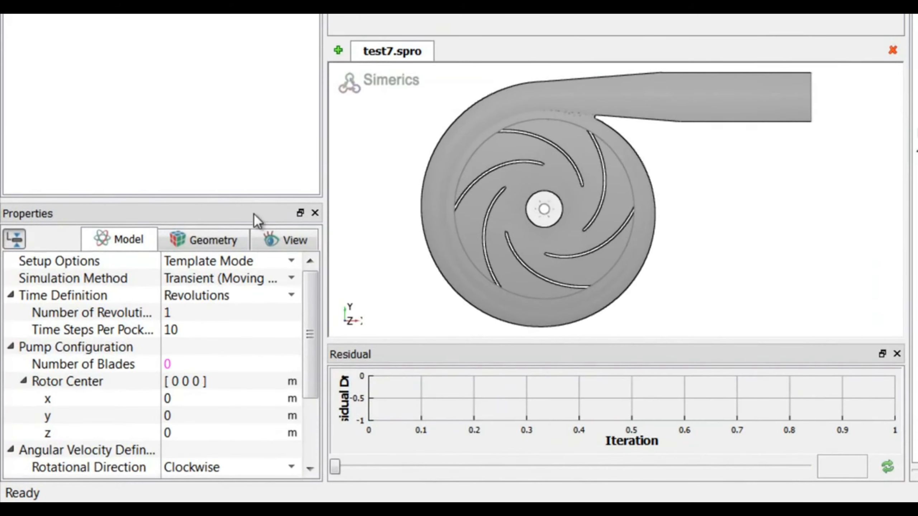
{"action": "left_click", "coordinate": [291, 260]}
{"action": "left_click", "coordinate": [256, 295]}
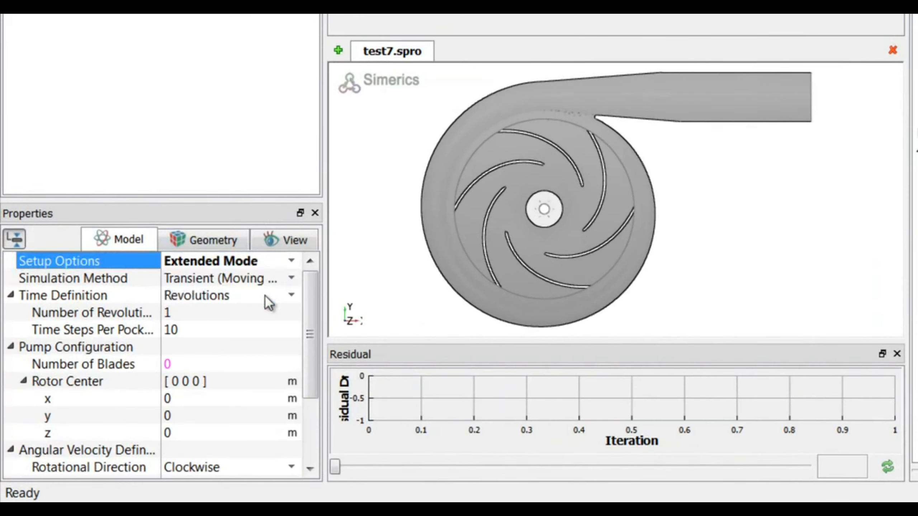
{"action": "left_click", "coordinate": [290, 260]}
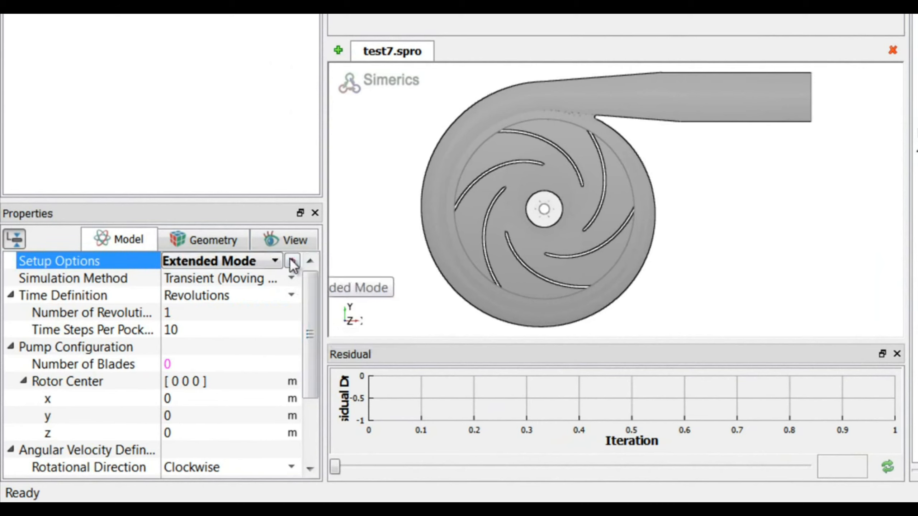
{"action": "left_click", "coordinate": [276, 260]}
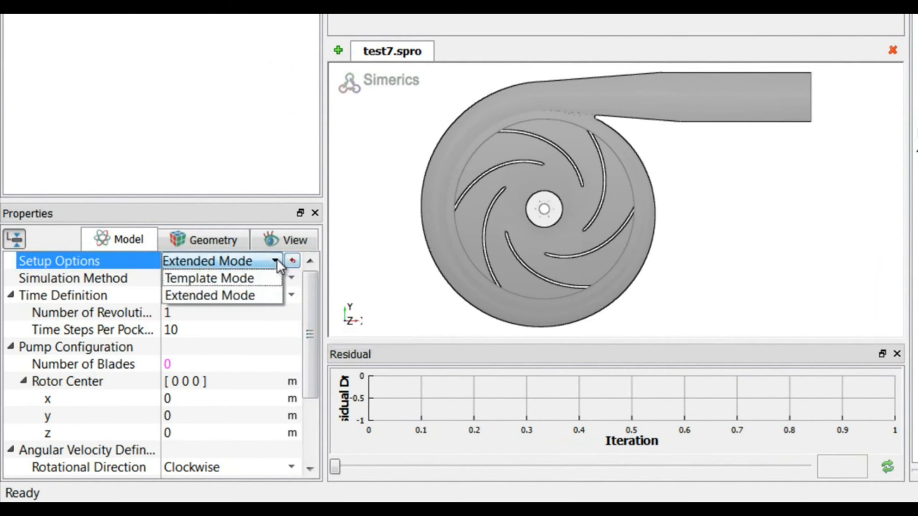
{"action": "left_click", "coordinate": [268, 279]}
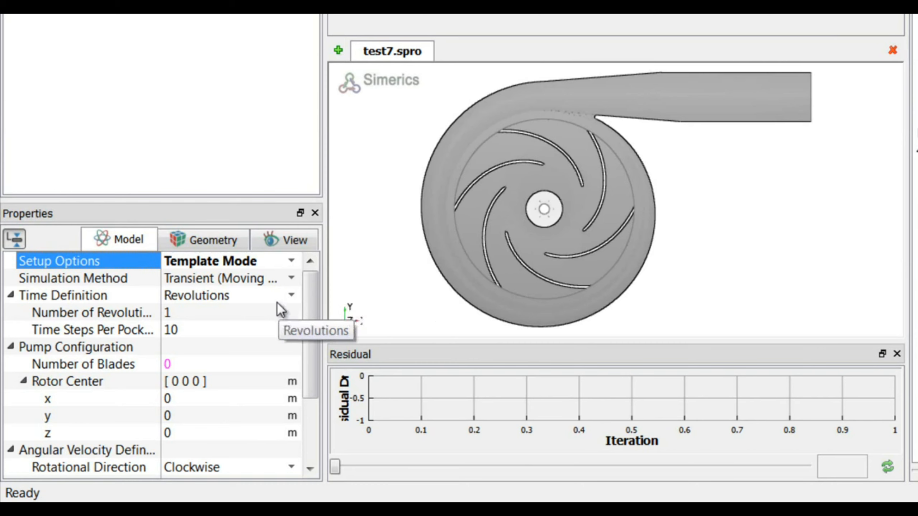
Set the Centrifugal module's number of blades to 6
{"action": "left_click", "coordinate": [230, 364]}
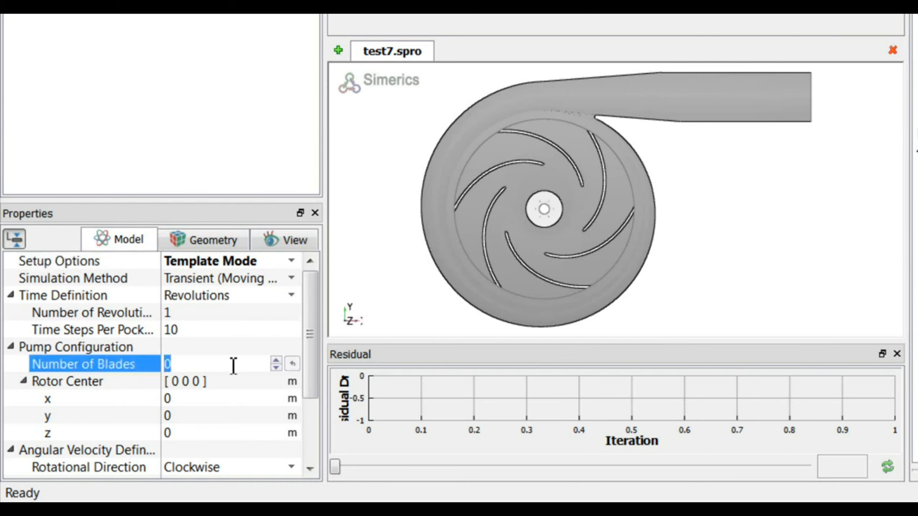
{"action": "type", "text": "6"}
{"action": "key", "text": "Return"}
Set the pump's rotational speed to 3000 RPM and the z component of the rotational axis vector to 1
{"action": "scroll", "coordinate": [203, 383], "scroll_direction": "down", "scroll_amount": 2}
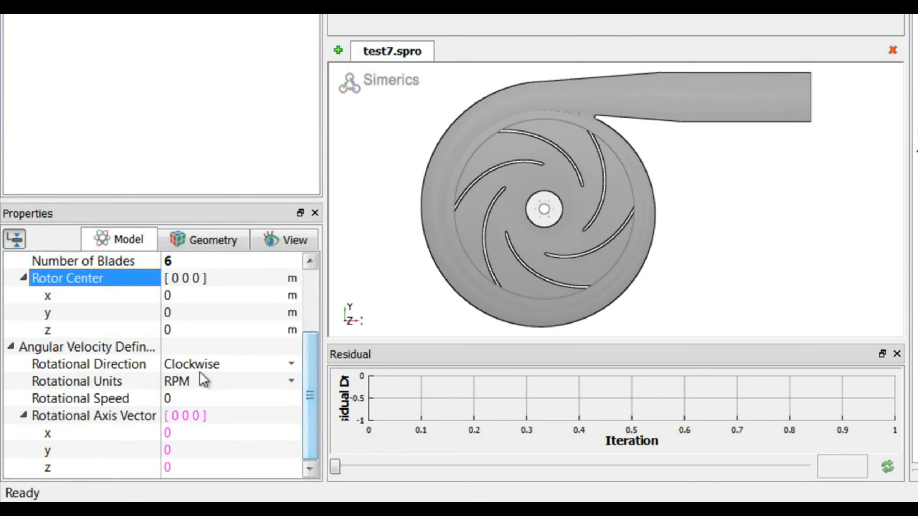
{"action": "left_click", "coordinate": [184, 398]}
{"action": "type", "text": "3000"}
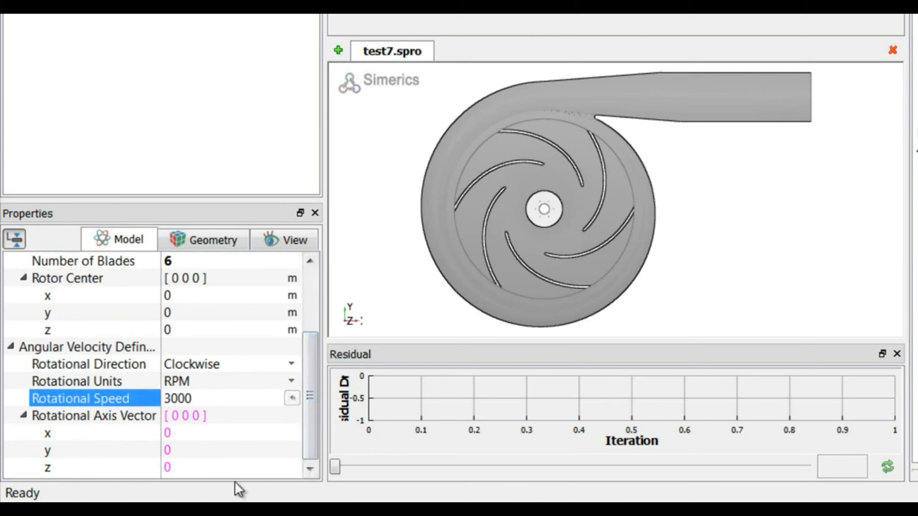
{"action": "left_click", "coordinate": [237, 468]}
{"action": "type", "text": "1"}
{"action": "key", "text": "Return"}
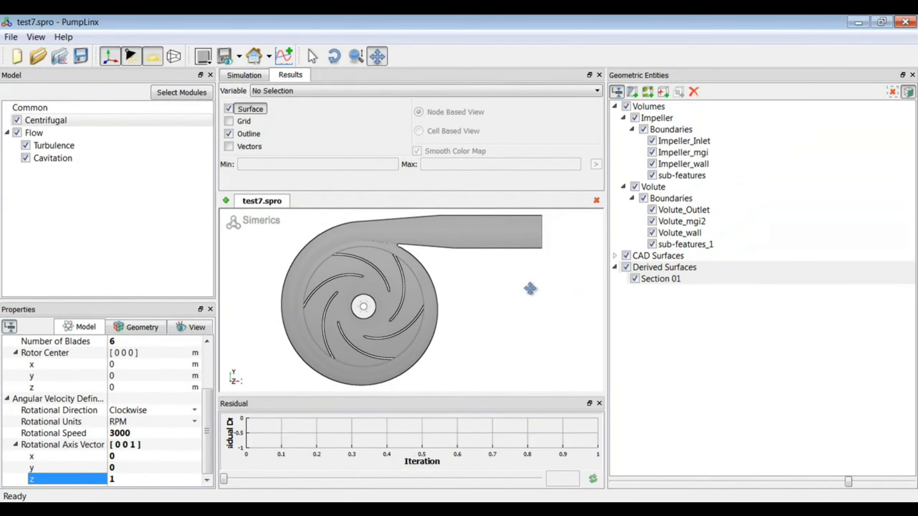
Define the Impeller_Inlet boundary as Inlet and the Volute_Outlet boundary as Outlet with a volumetric flux of 0.015 m³/s
{"action": "left_click", "coordinate": [658, 107]}
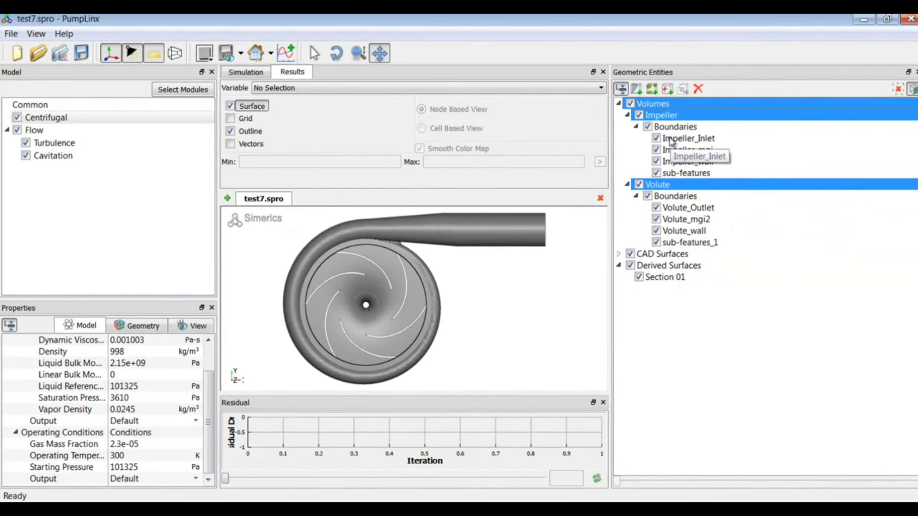
{"action": "left_click", "coordinate": [671, 138]}
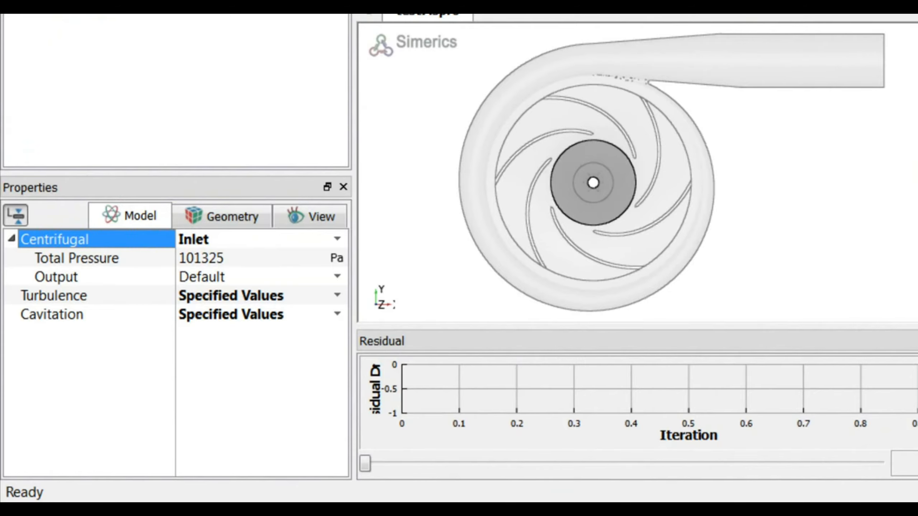
{"action": "left_click", "coordinate": [679, 210]}
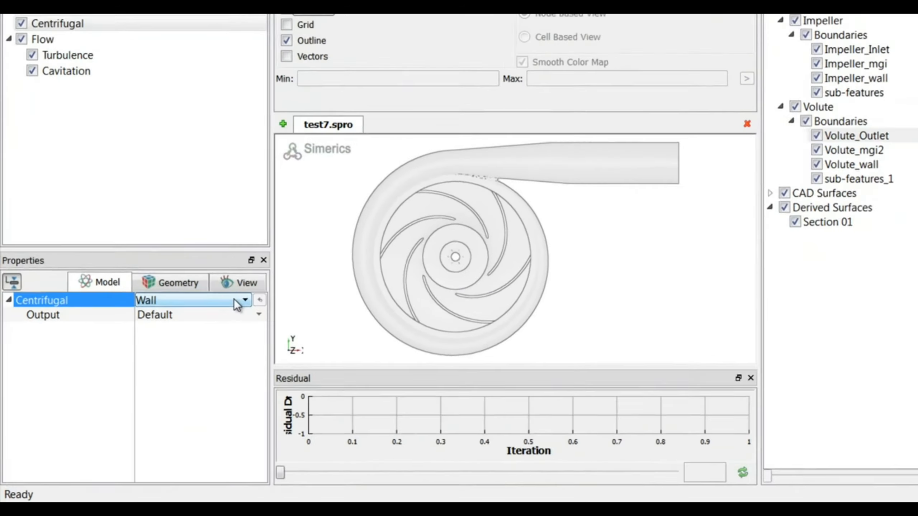
{"action": "left_click", "coordinate": [237, 303]}
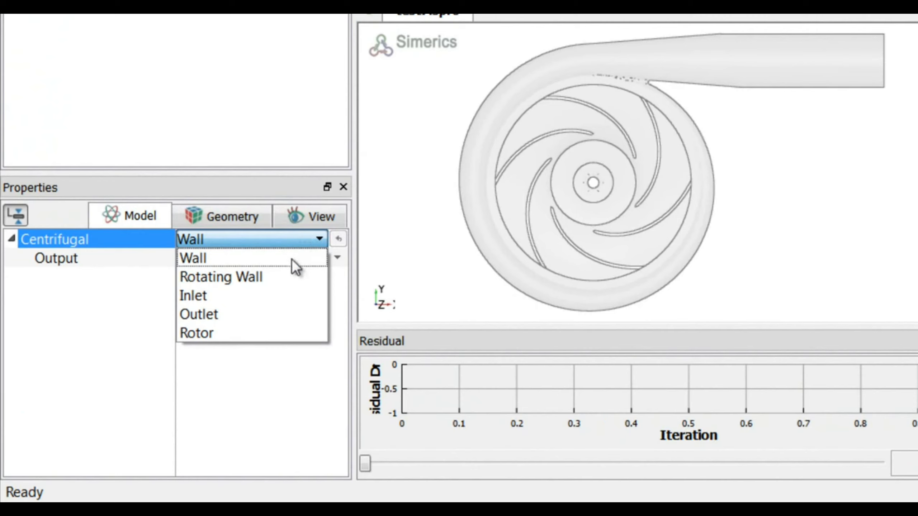
{"action": "left_click", "coordinate": [278, 318]}
{"action": "left_click", "coordinate": [260, 279]}
{"action": "type", "text": "0.015"}
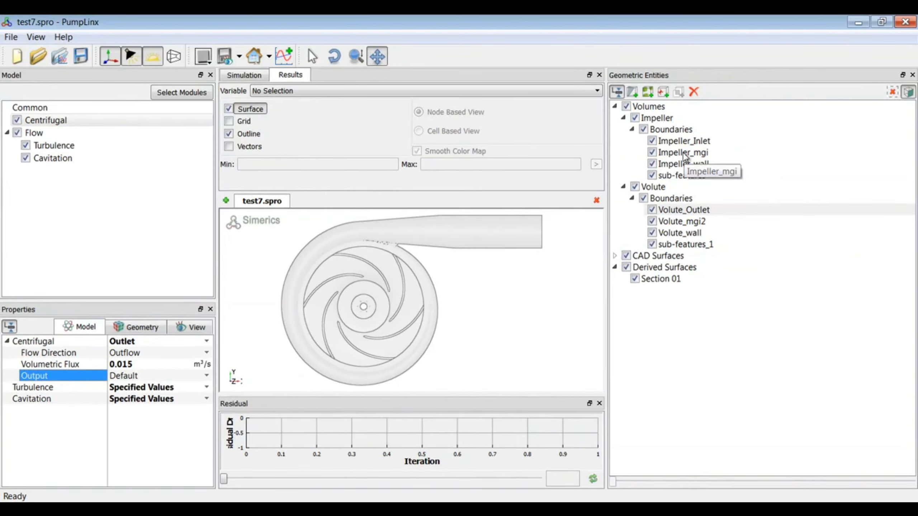
Connect the Impeller_mgi and Volute_mgi2 boundaries via a mismatched grid interface
{"action": "left_click", "coordinate": [678, 154]}
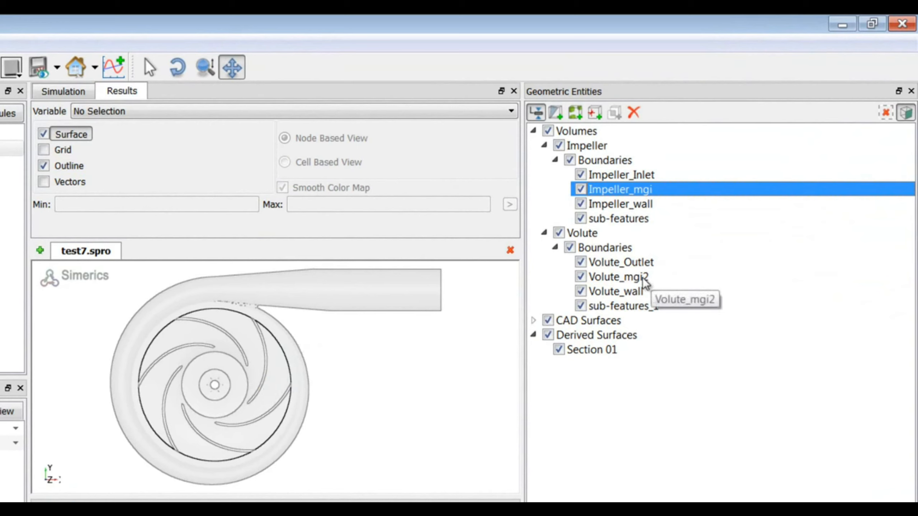
{"action": "left_click", "coordinate": [618, 277], "text": "ctrl"}
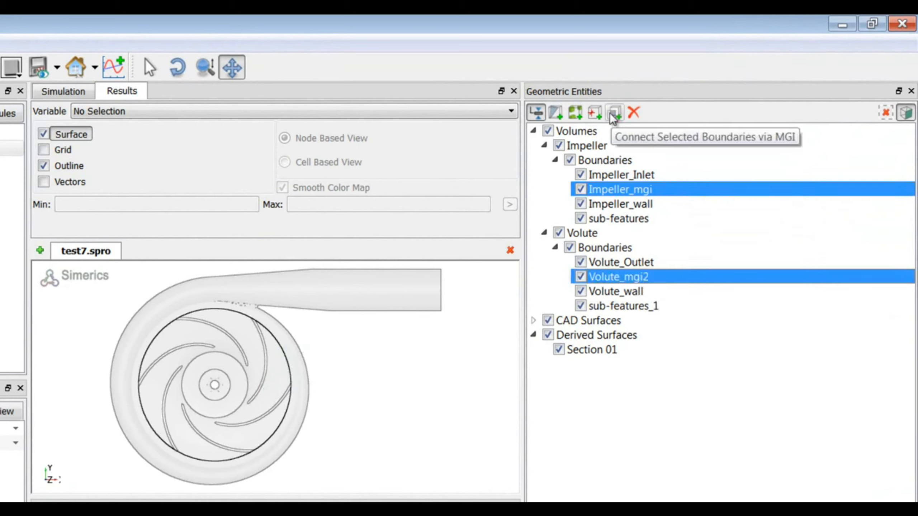
{"action": "left_click", "coordinate": [615, 114]}
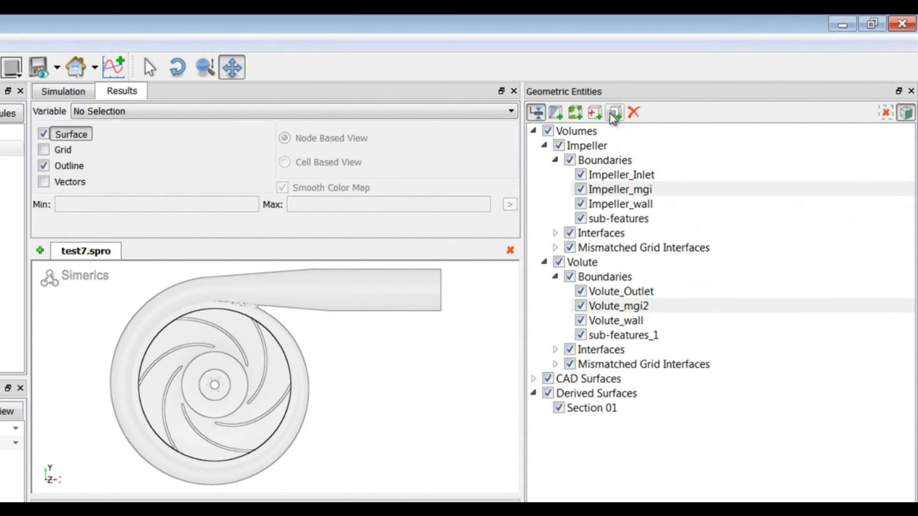
Set the Centrifugal boundary type of Impeller_wall to Rotor
{"action": "left_click", "coordinate": [628, 208]}
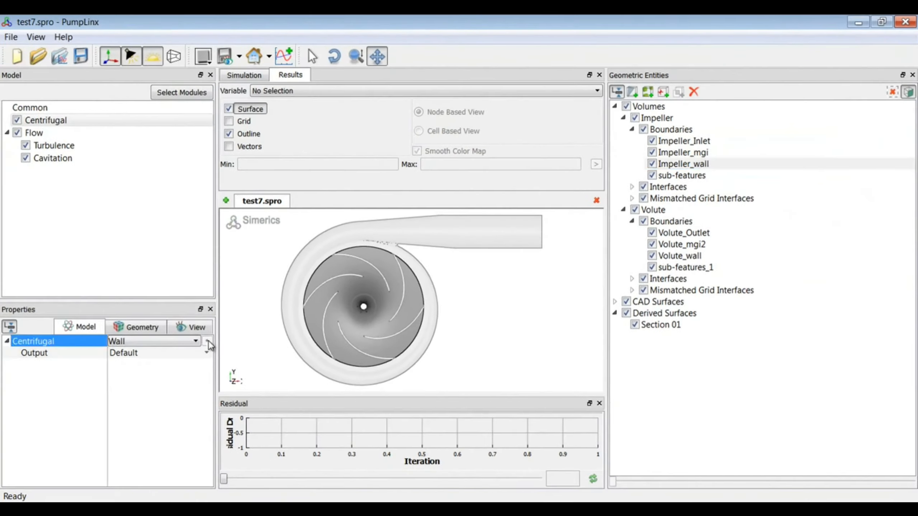
{"action": "left_click", "coordinate": [209, 343]}
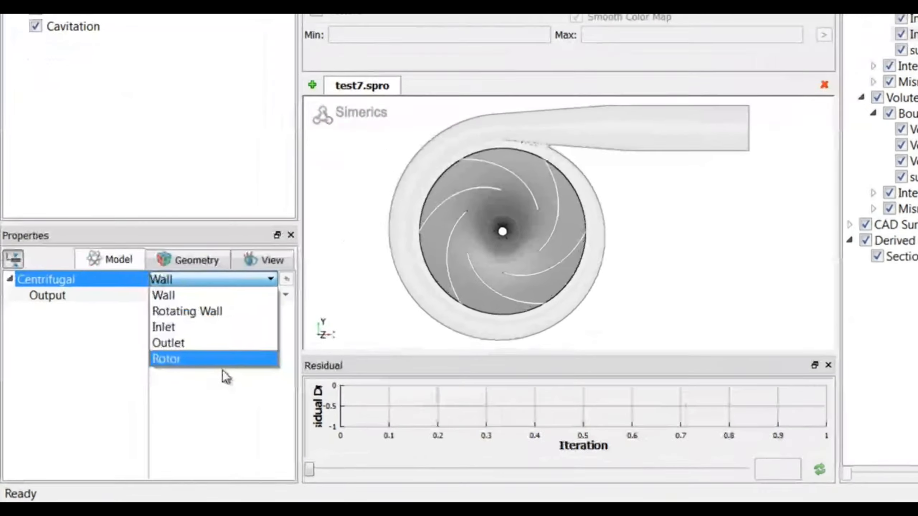
{"action": "left_click", "coordinate": [161, 400]}
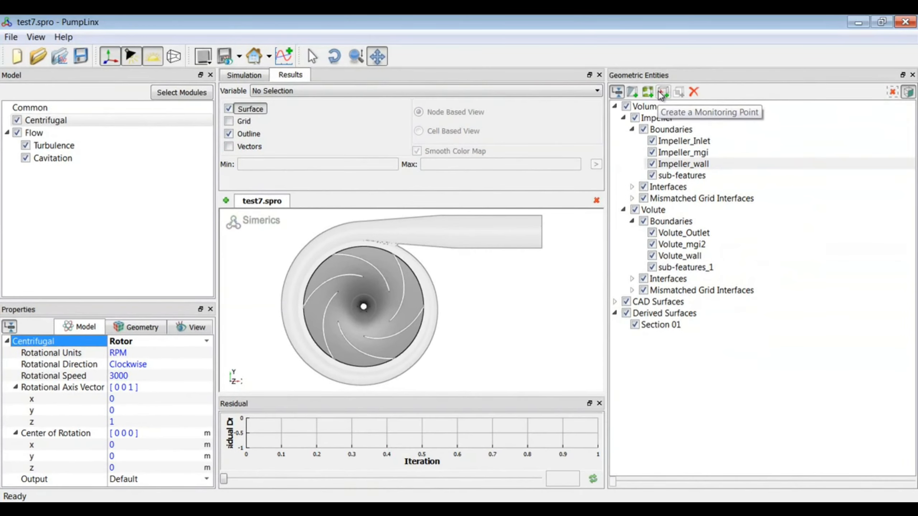
Create a monitoring point positioned at x 0.105, y 0, z 0.033
{"action": "left_click", "coordinate": [662, 92]}
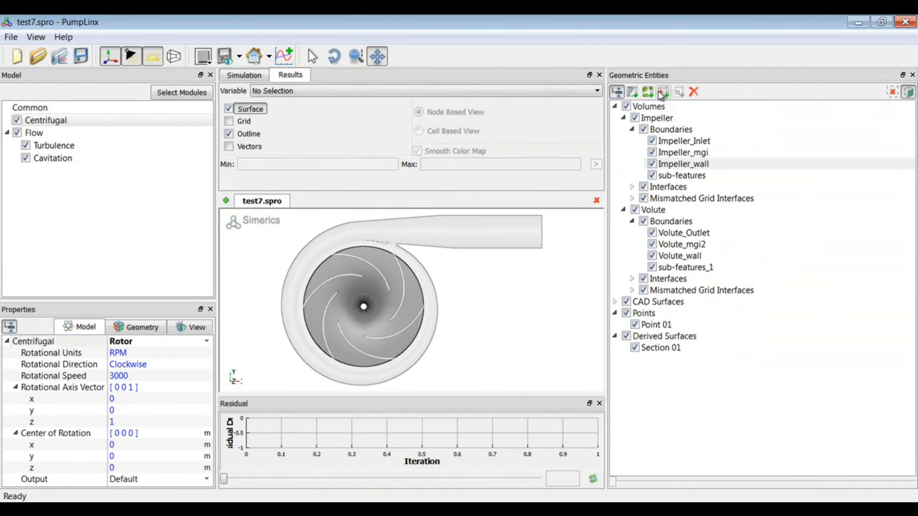
{"action": "left_click", "coordinate": [132, 327]}
{"action": "left_click", "coordinate": [160, 388]}
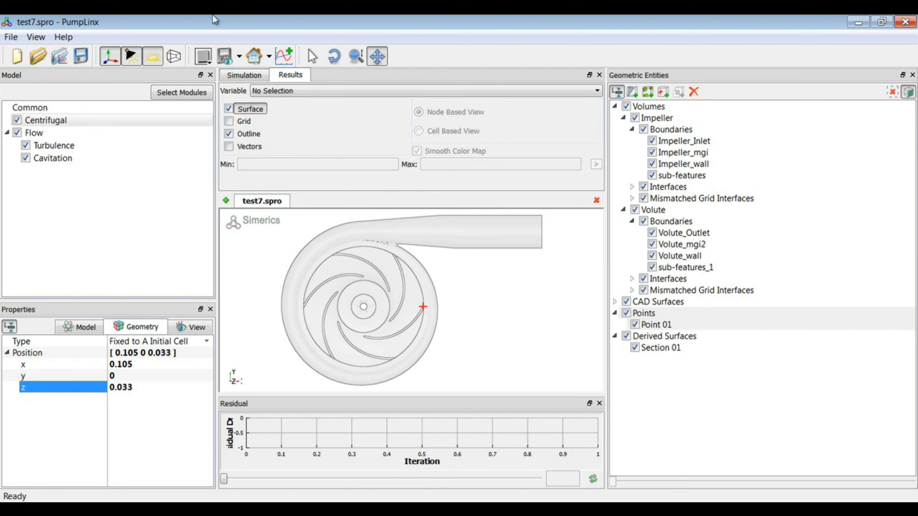
Add a new plot of the flow Pressure at the monitoring point and collapse its variable list
{"action": "left_click", "coordinate": [284, 56]}
{"action": "scroll", "coordinate": [299, 458], "scroll_direction": "down", "scroll_amount": 1}
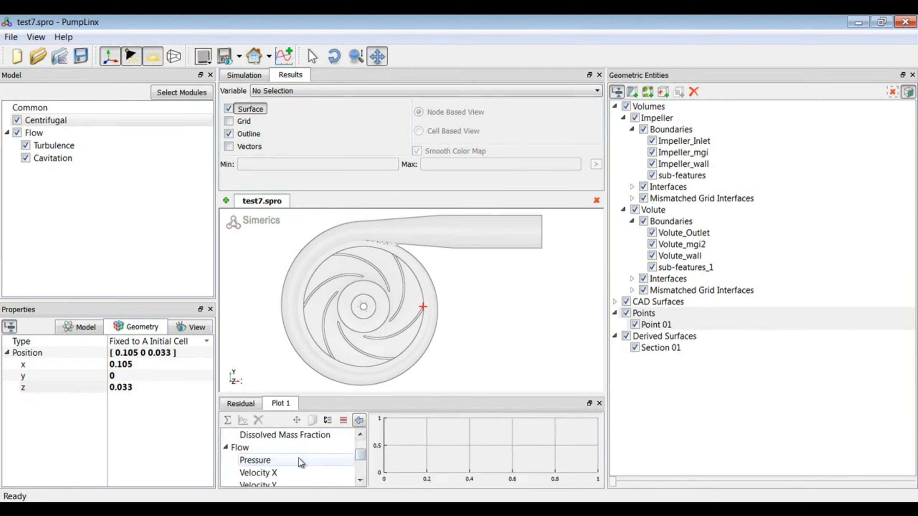
{"action": "left_click", "coordinate": [299, 458]}
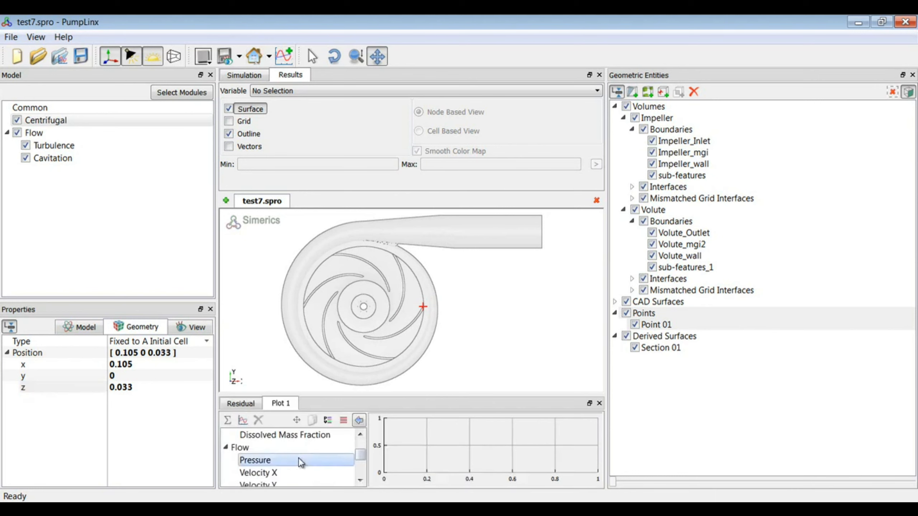
{"action": "left_click", "coordinate": [359, 421]}
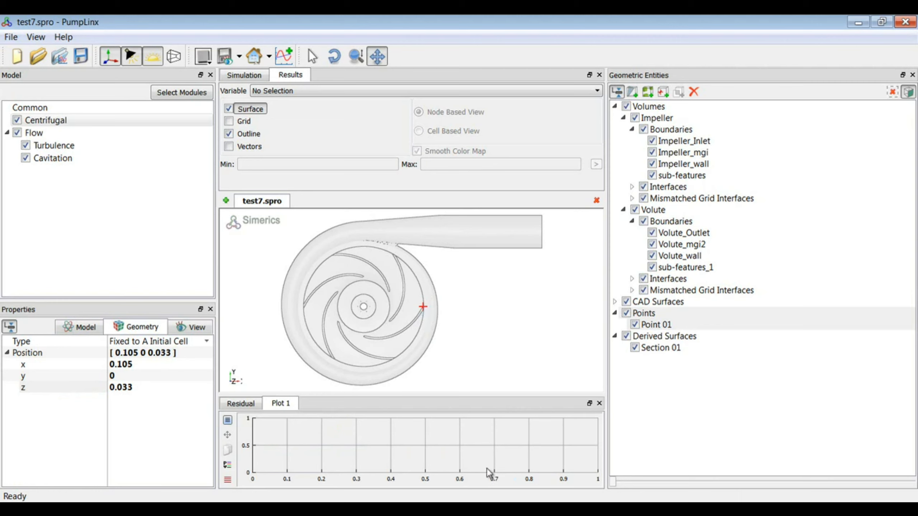
Colour Section 01 by the derived variable Velocity Magnitude and open the simulation run controls
{"action": "left_click", "coordinate": [660, 347]}
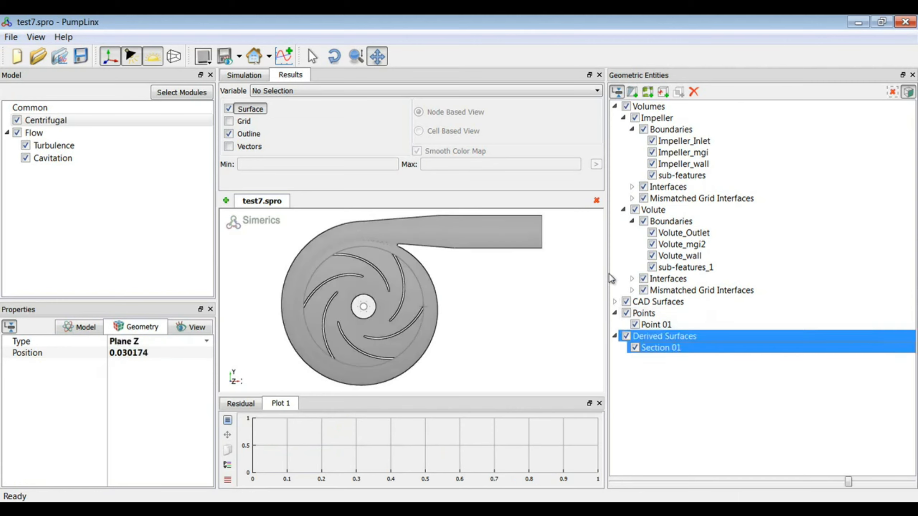
{"action": "left_click", "coordinate": [294, 90]}
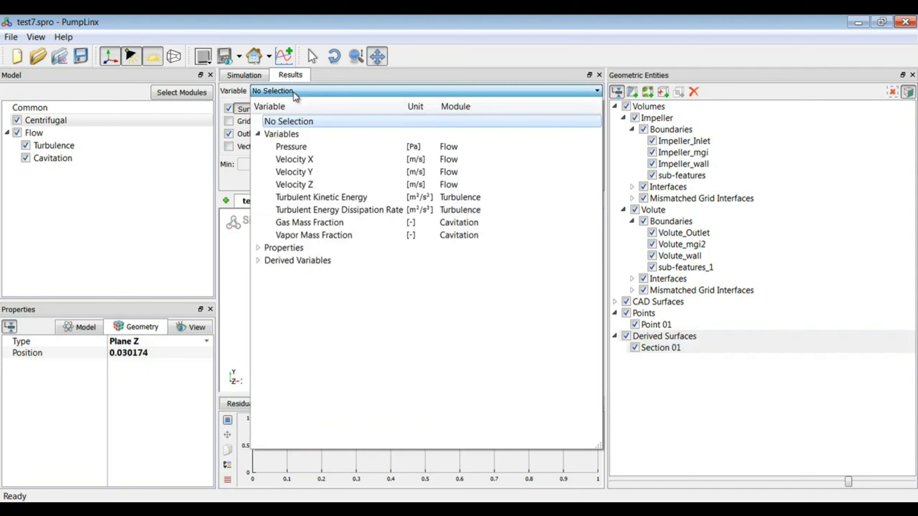
{"action": "left_click", "coordinate": [258, 260]}
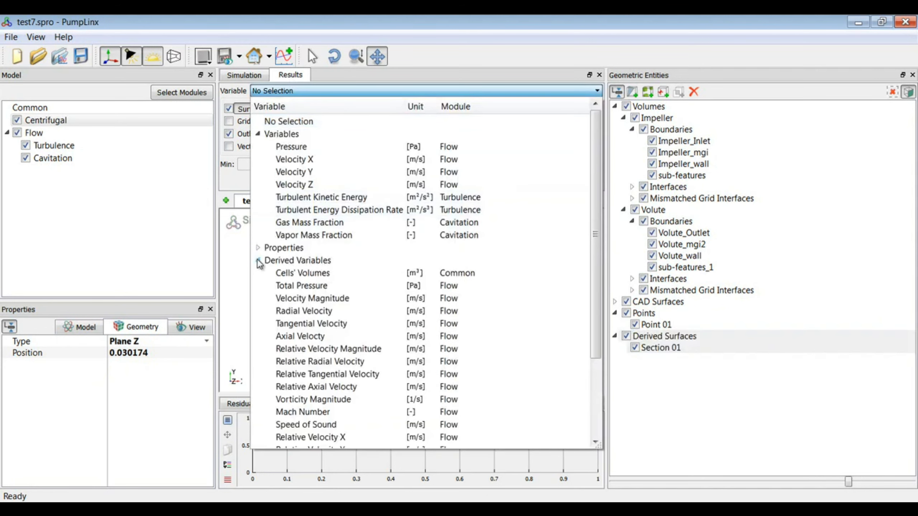
{"action": "left_click", "coordinate": [305, 299]}
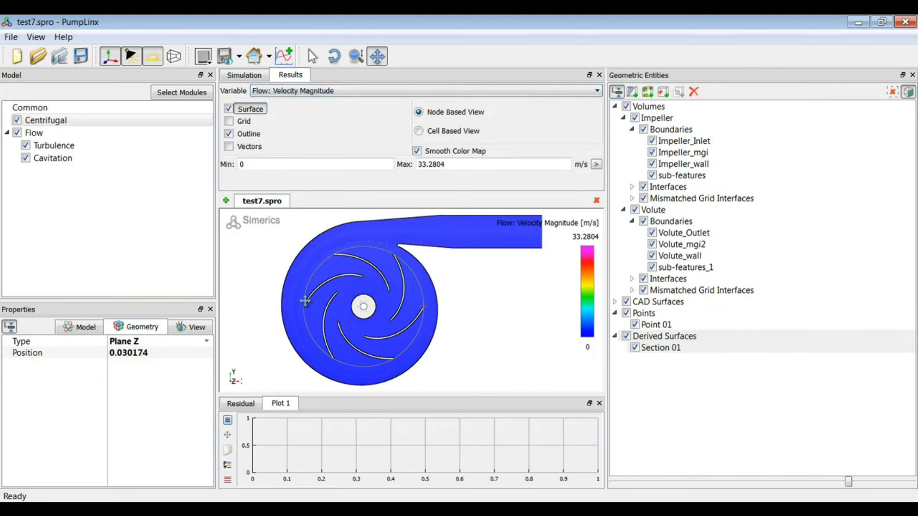
{"action": "left_click", "coordinate": [241, 77]}
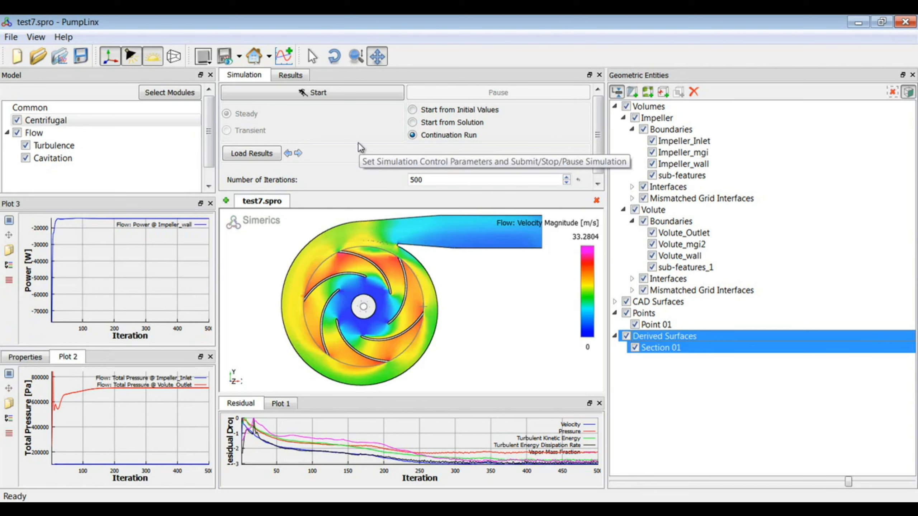
Display the flow Total Pressure distribution on Section 01
{"action": "left_click", "coordinate": [291, 75]}
{"action": "left_click", "coordinate": [303, 90]}
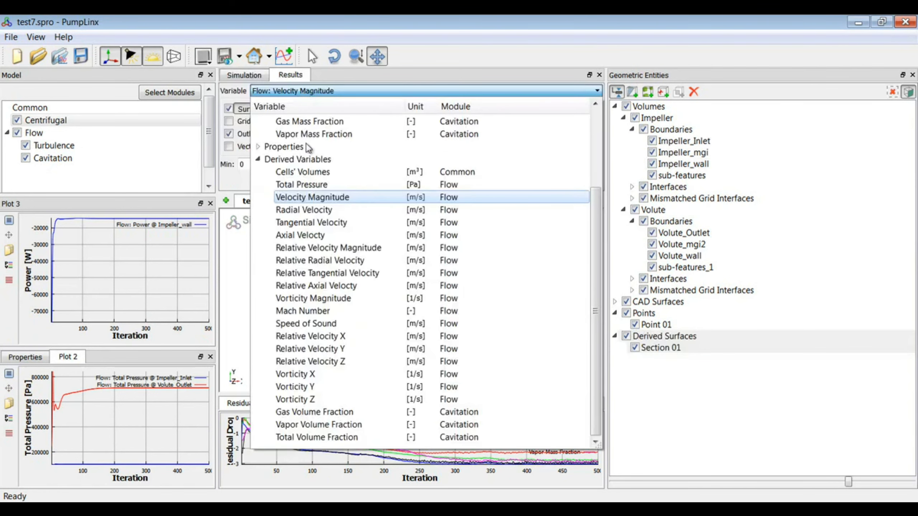
{"action": "left_click", "coordinate": [312, 184]}
Display the cavitation Total Volume Fraction on Section 01 and examine it around the impeller blades' leading edges
{"action": "left_click", "coordinate": [311, 91]}
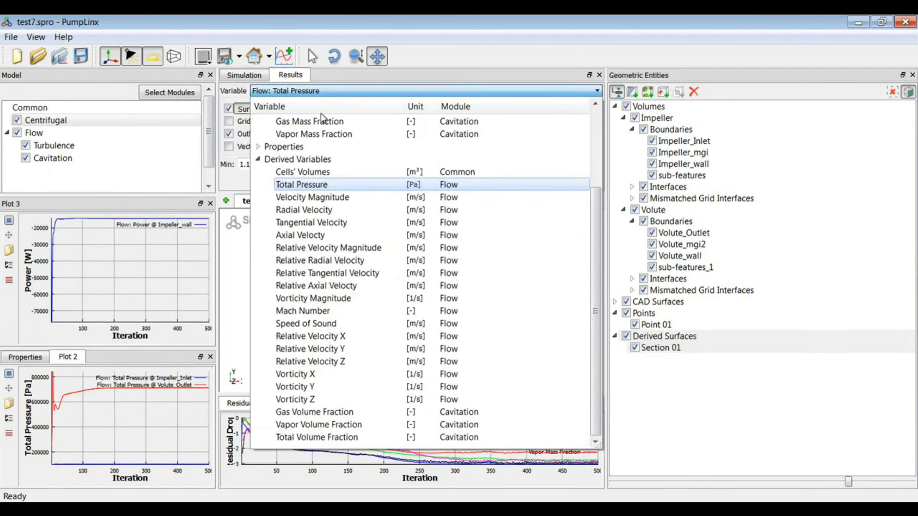
{"action": "left_click", "coordinate": [309, 438]}
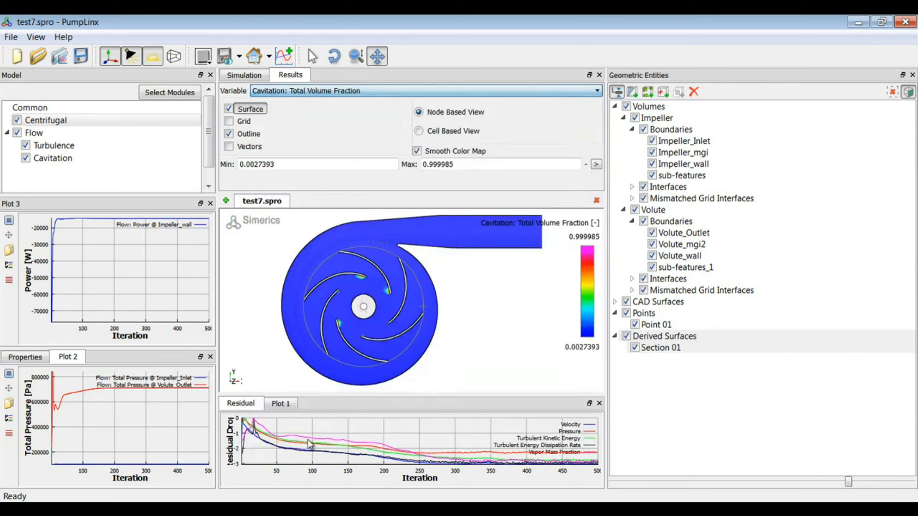
{"action": "scroll", "coordinate": [397, 318], "scroll_direction": "up", "scroll_amount": 2}
{"action": "scroll", "coordinate": [409, 328], "scroll_direction": "up", "scroll_amount": 4}
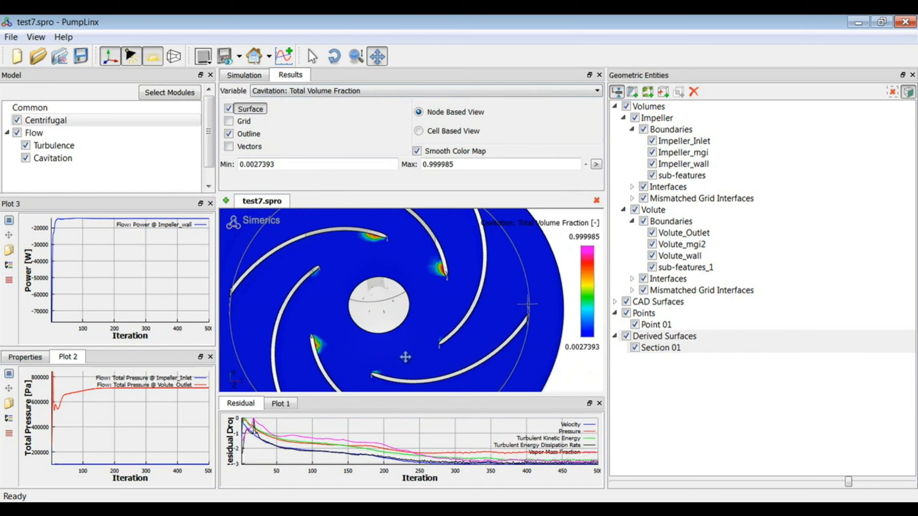
{"action": "scroll", "coordinate": [393, 285], "scroll_direction": "up", "scroll_amount": 1}
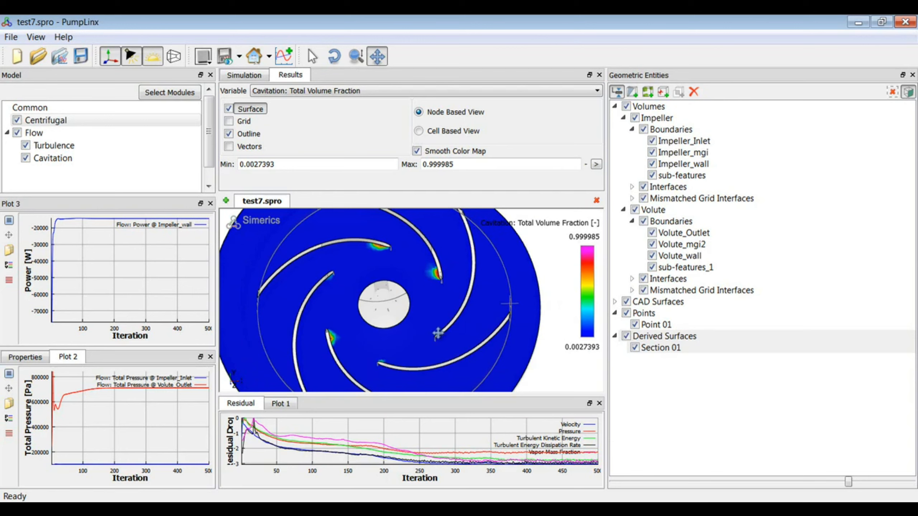
{"action": "scroll", "coordinate": [438, 332], "scroll_direction": "down", "scroll_amount": 2}
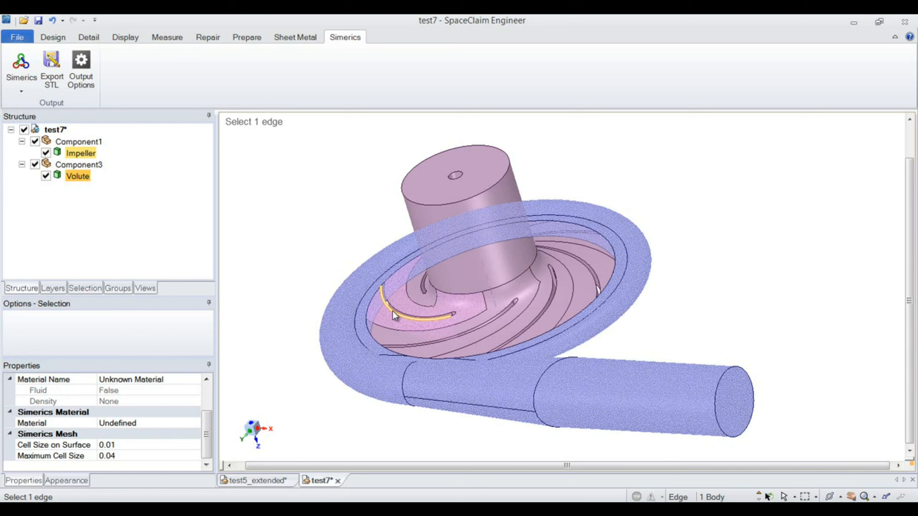
In SpaceClaim, lengthen the volute's outlet pipe by pulling its end face outward about 160 mm
{"action": "key", "text": "Escape"}
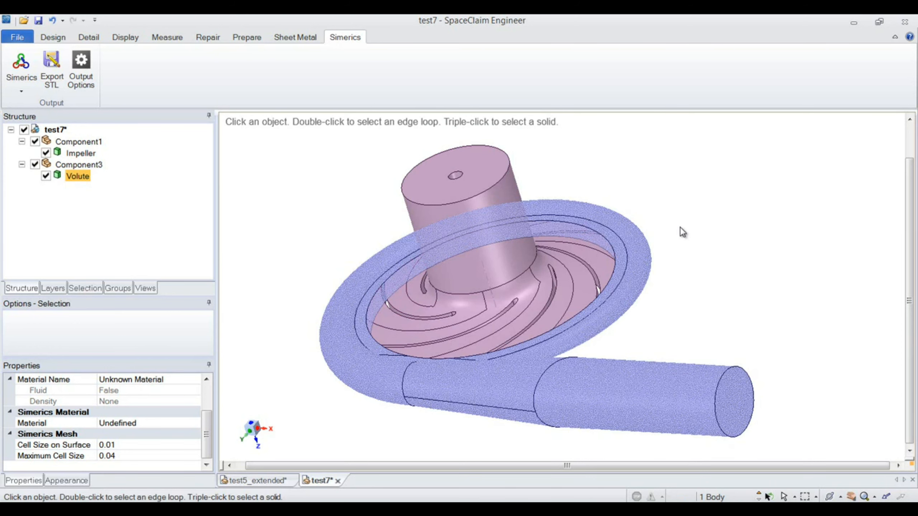
{"action": "key", "text": "s"}
{"action": "left_click", "coordinate": [333, 69]}
{"action": "left_click", "coordinate": [734, 401]}
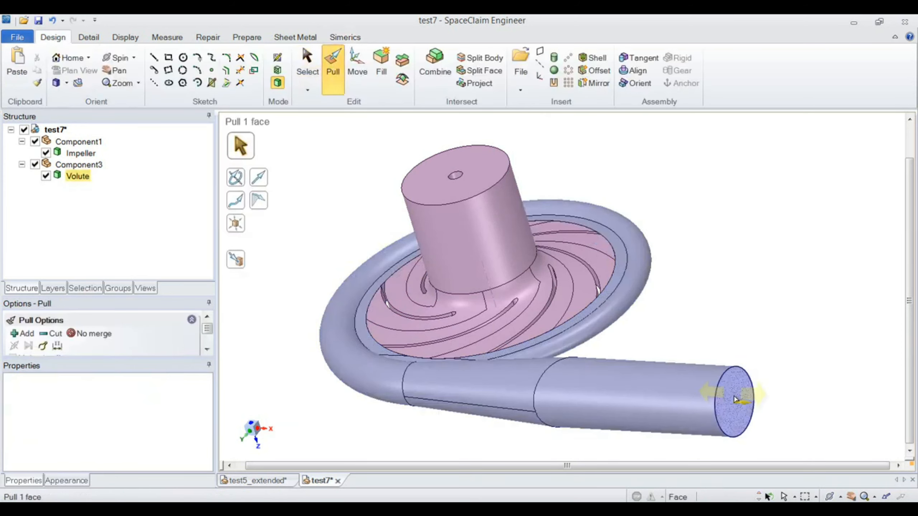
{"action": "left_click_drag", "start_coordinate": [735, 400], "coordinate": [896, 420]}
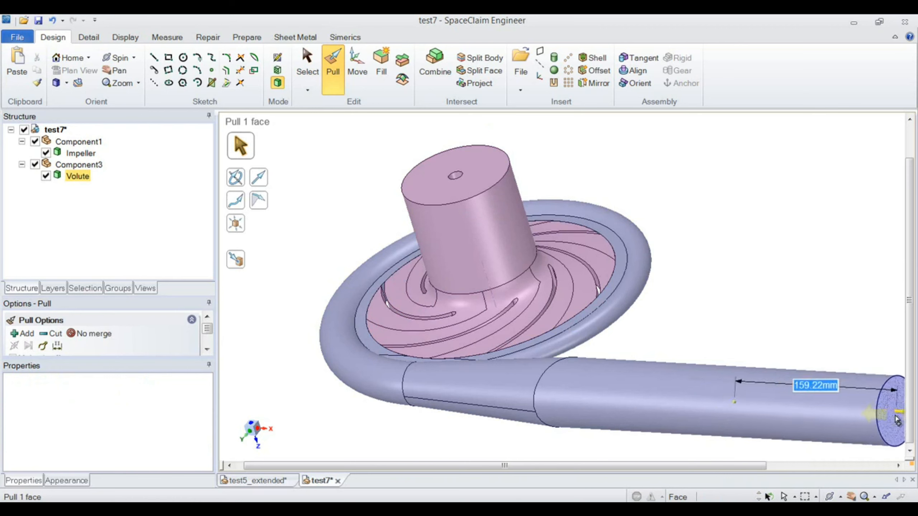
{"action": "left_click_drag", "start_coordinate": [897, 419], "coordinate": [903, 421]}
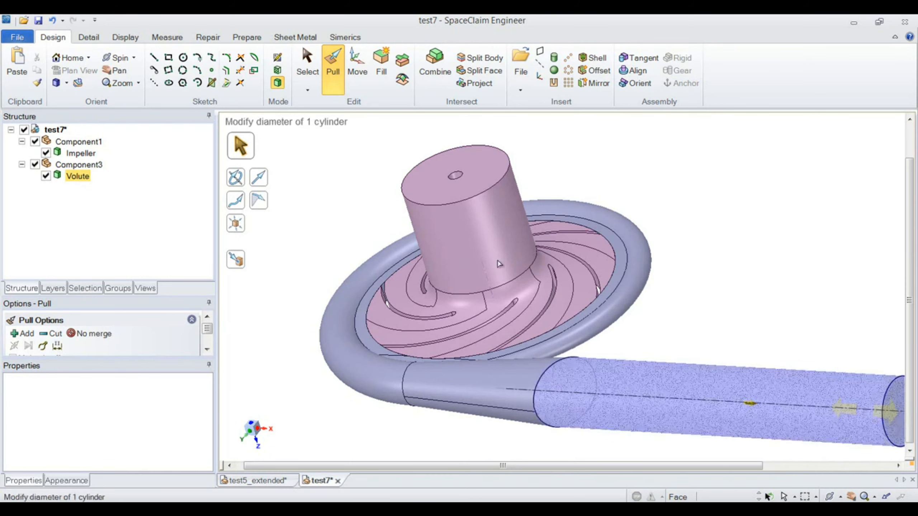
{"action": "left_click", "coordinate": [670, 221]}
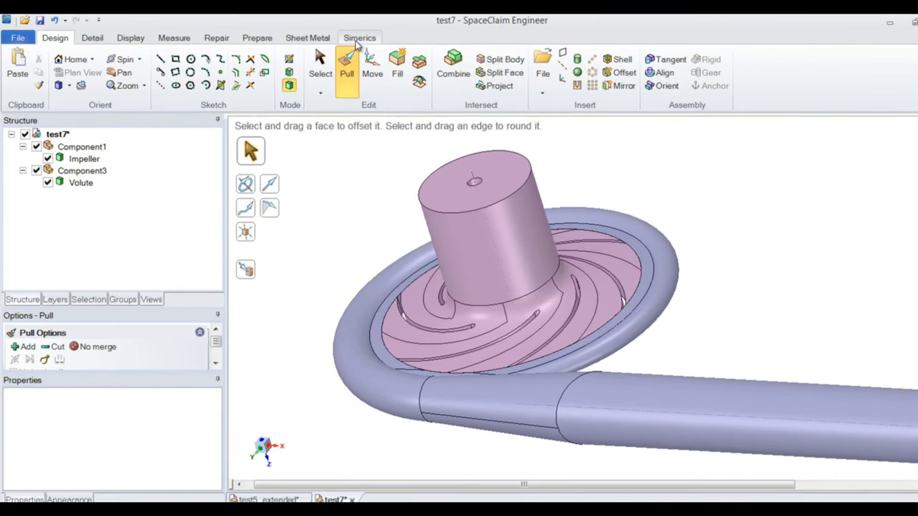
Send the modified geometry to the existing PumpLinx project with the Simerics option Replace project geometry
{"action": "left_click", "coordinate": [346, 37]}
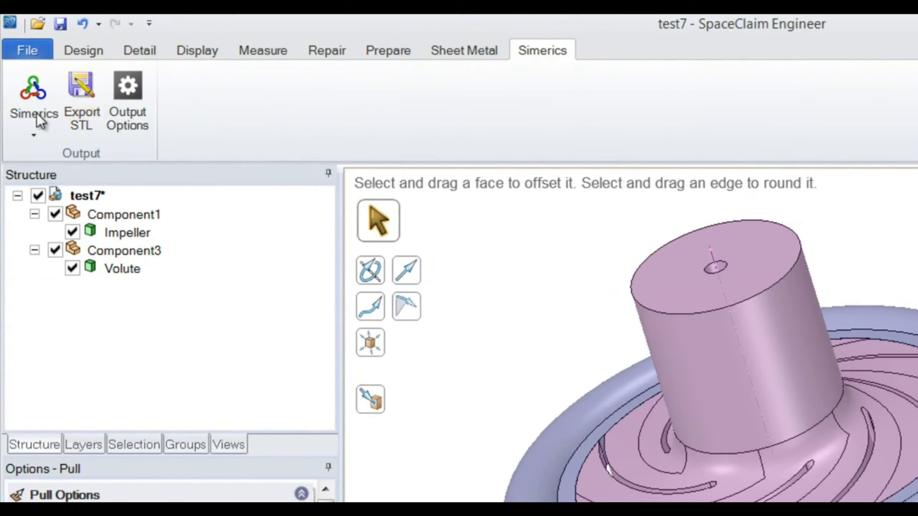
{"action": "left_click", "coordinate": [35, 126]}
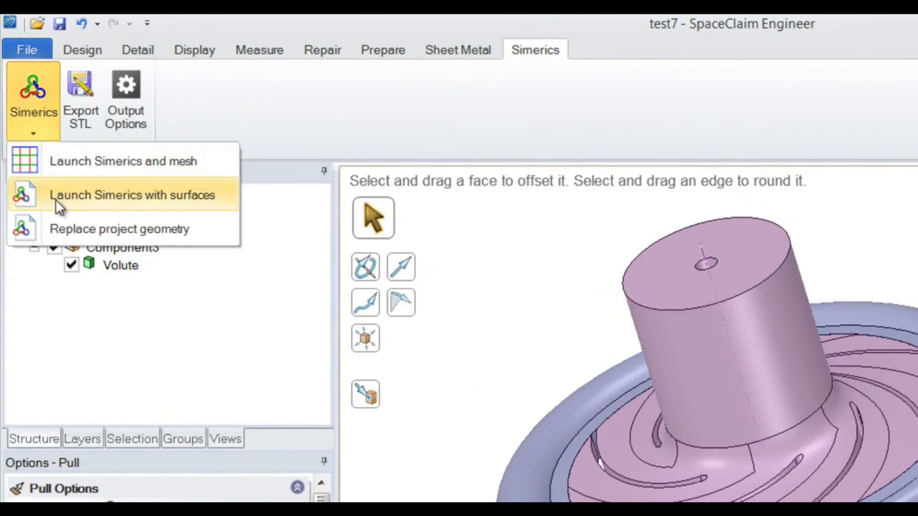
{"action": "left_click", "coordinate": [70, 233]}
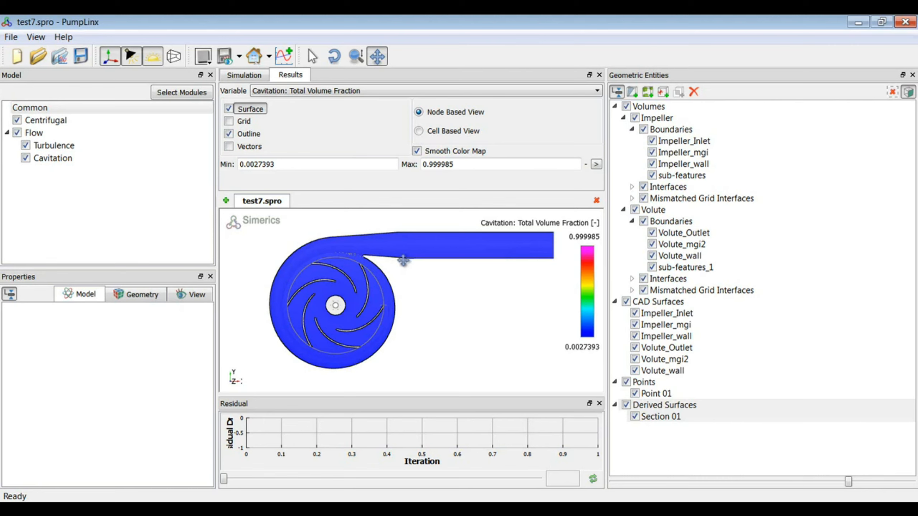
Inspect the extended outlet pipe in PumpLinx and review the model settings of Volute_Outlet, Impeller_Inlet and Impeller_wall
{"action": "left_click_drag", "start_coordinate": [541, 252], "coordinate": [431, 305]}
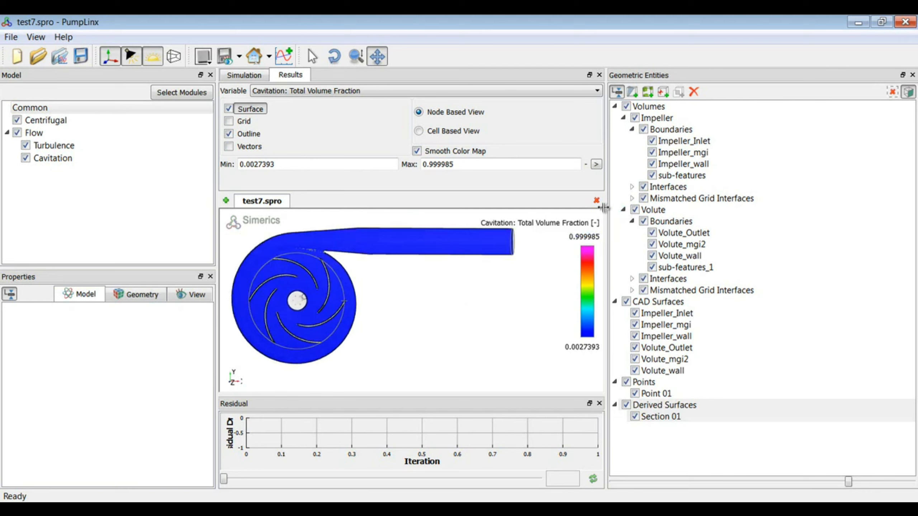
{"action": "left_click", "coordinate": [674, 235]}
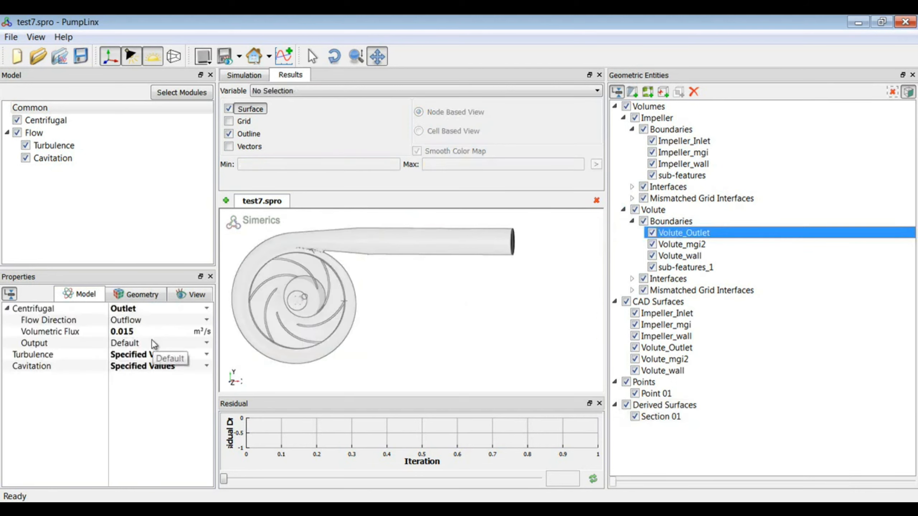
{"action": "left_click", "coordinate": [697, 141]}
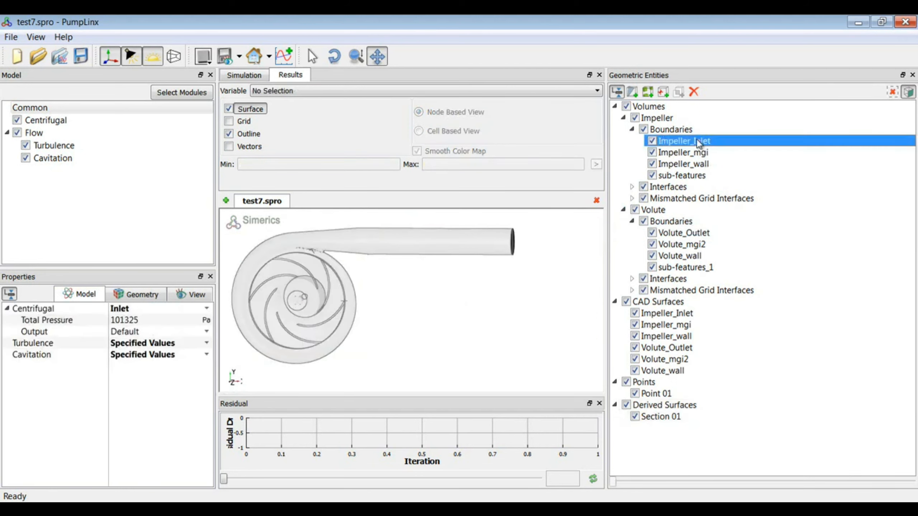
{"action": "left_click", "coordinate": [696, 164]}
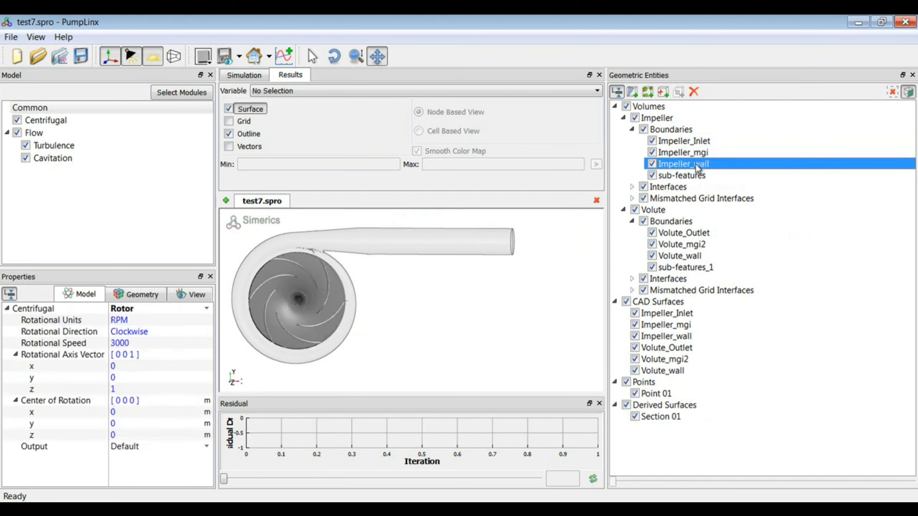